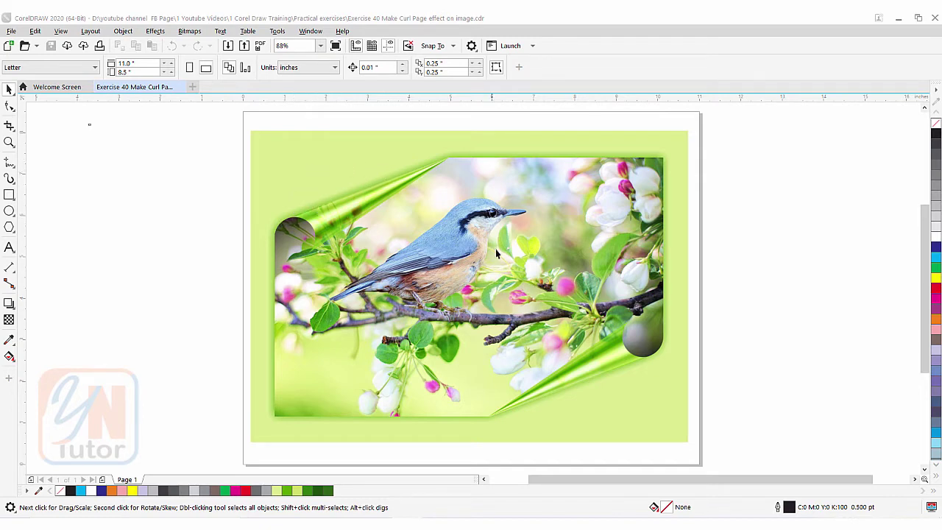
pyautogui.click(454, 226)
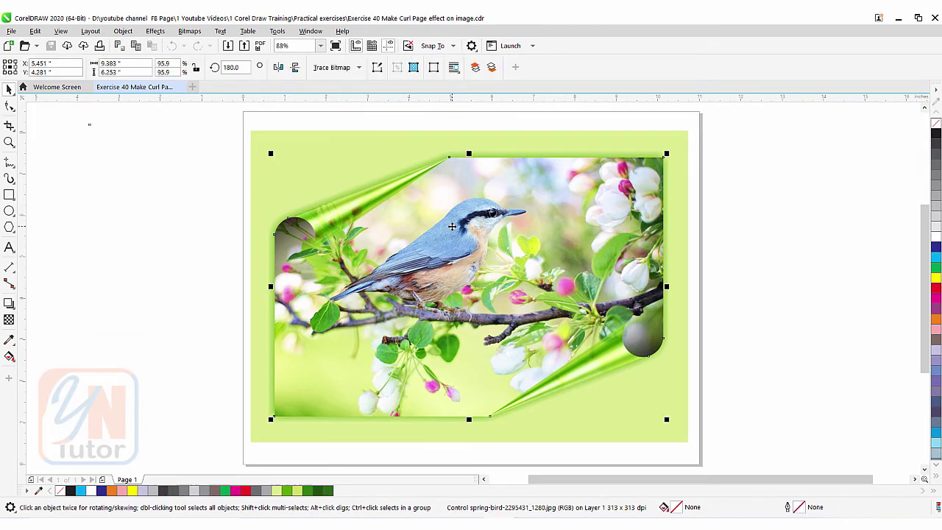
pyautogui.moveTo(452, 226); pyautogui.dragTo(354, 250)
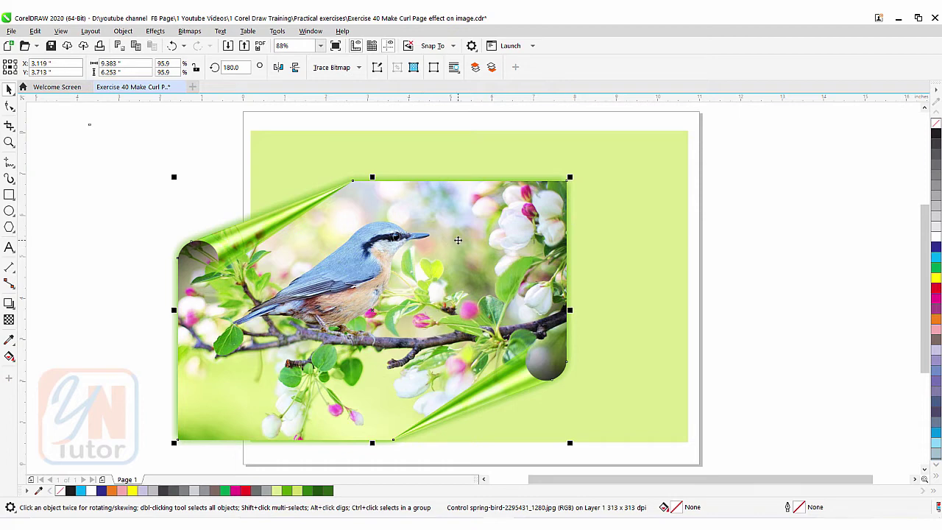
pyautogui.hotkey('ctrl', 'z')
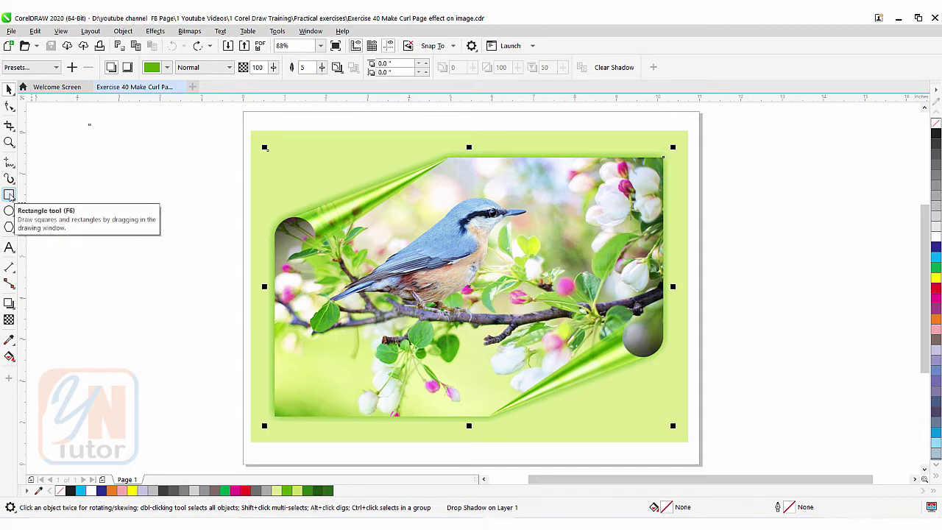
# - Draw a rectangle about 1.7 by 2.13 in beside the page, filled pink (C0 M40 Y20 K0) with no outline
pyautogui.click(10, 195)
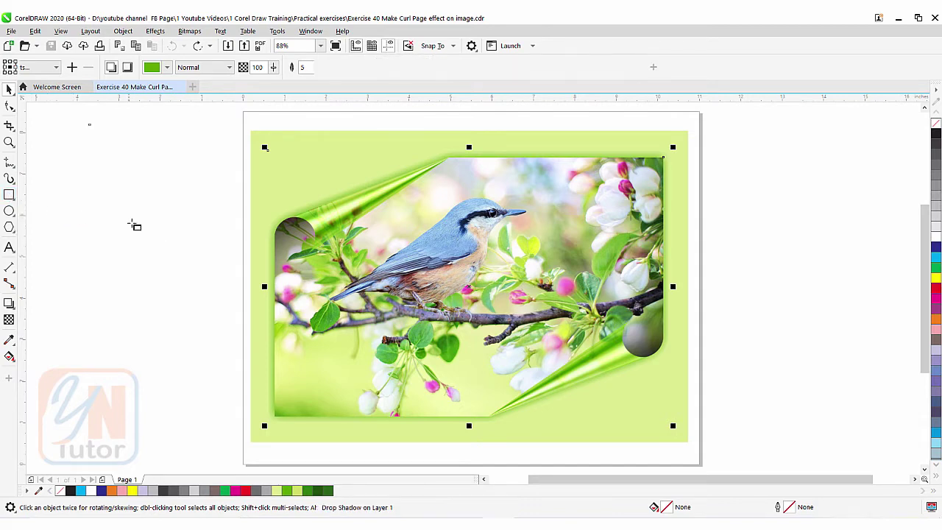
pyautogui.moveTo(114, 182); pyautogui.dragTo(186, 270)
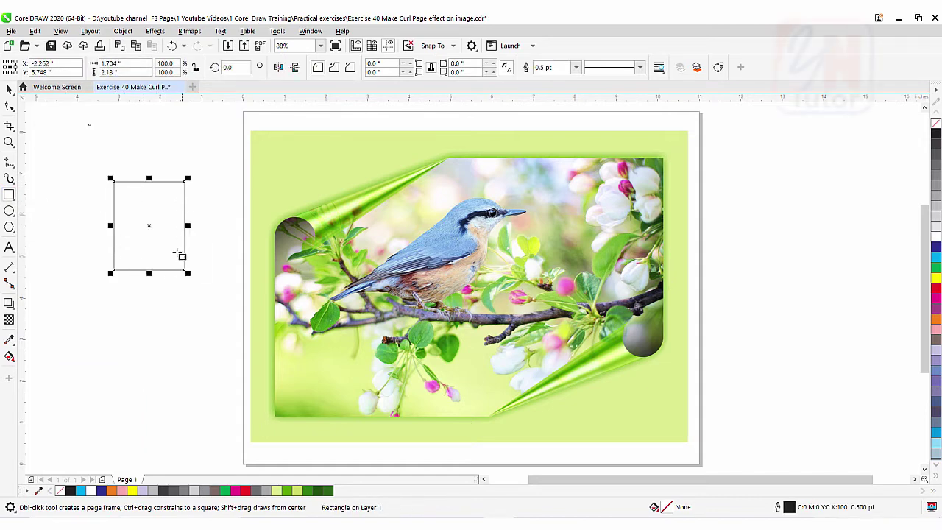
pyautogui.click(937, 332)
pyautogui.rightClick(936, 125)
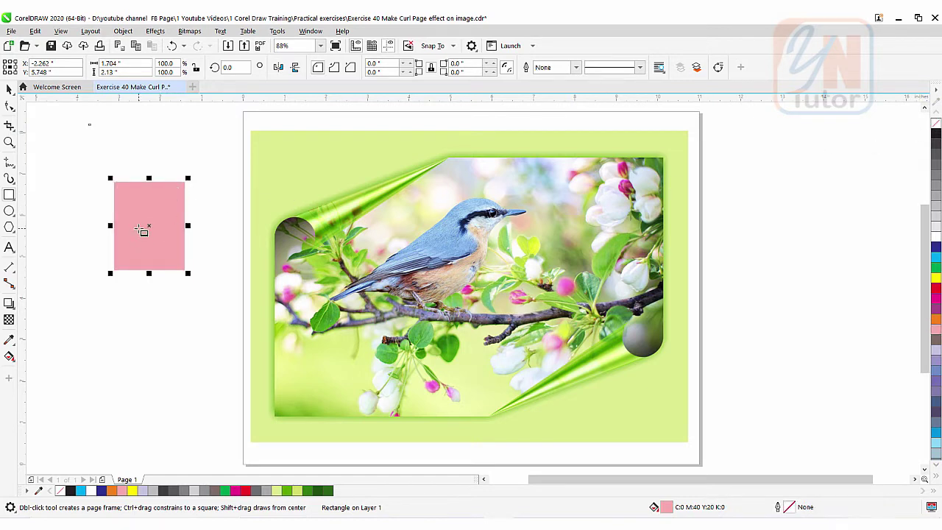
pyautogui.click(11, 91)
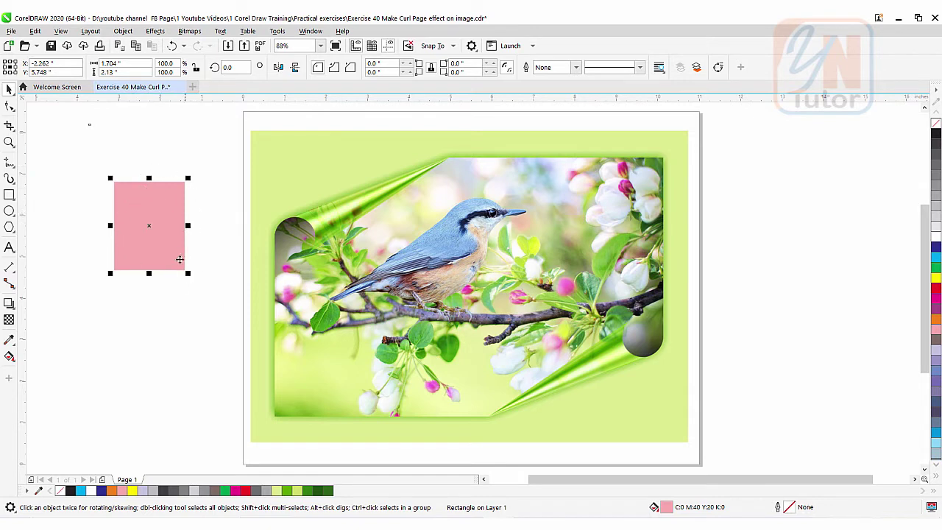
# - Preview the Page Curl effect on the pink rectangle, trying different corners and ending with a vertical curl at the lower-right corner
pyautogui.click(156, 34)
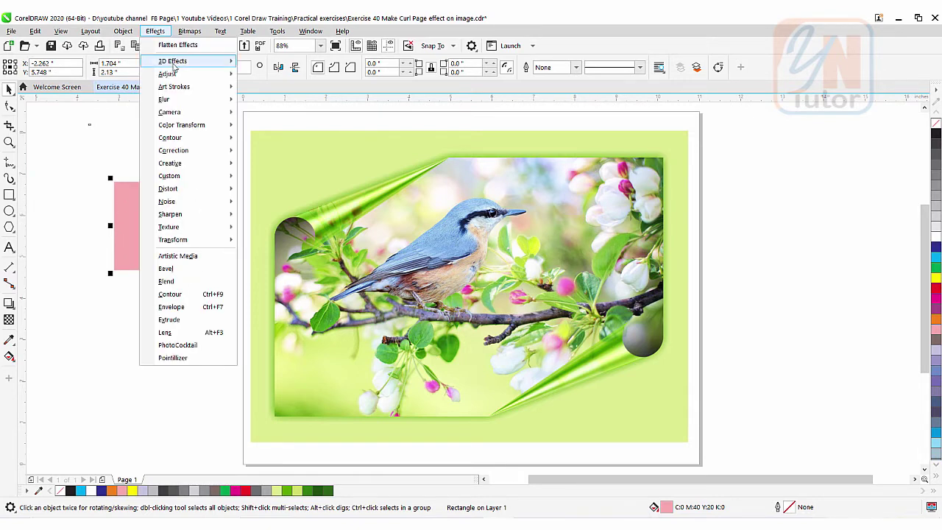
pyautogui.moveTo(175, 65)
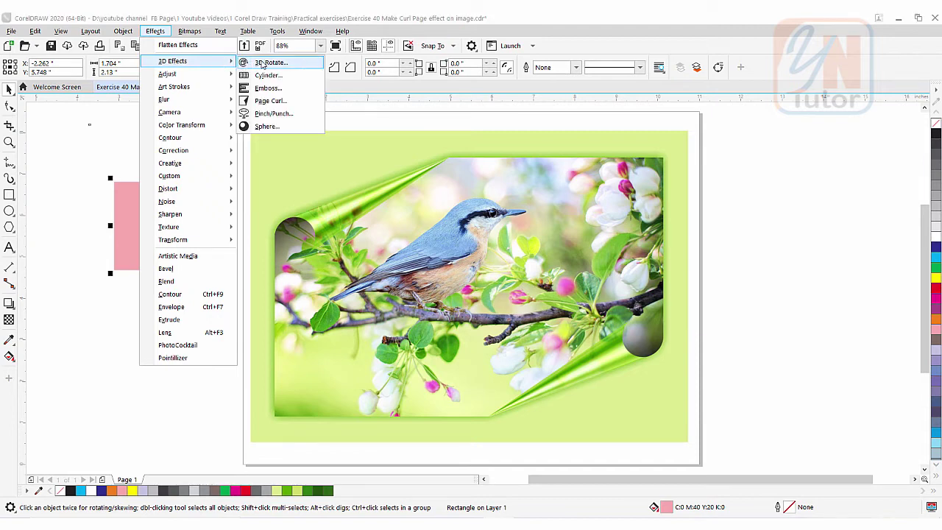
pyautogui.click(272, 103)
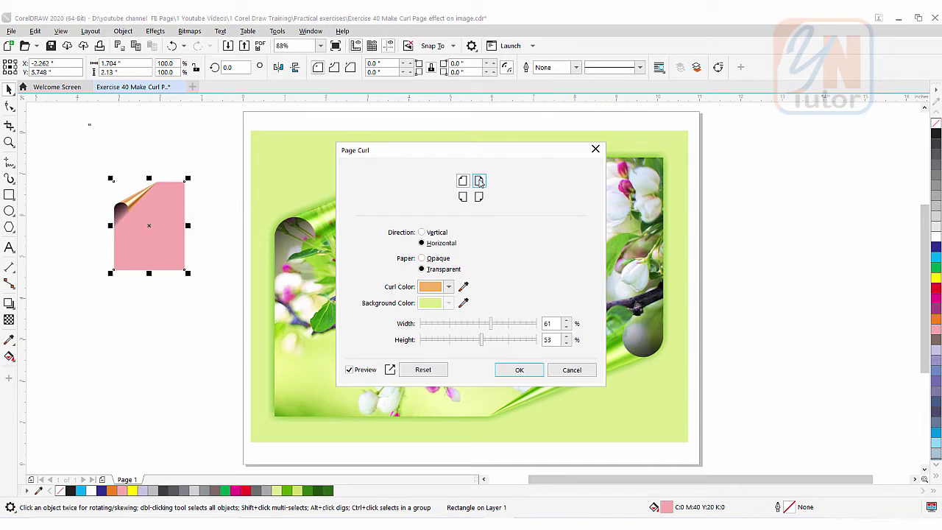
pyautogui.click(479, 181)
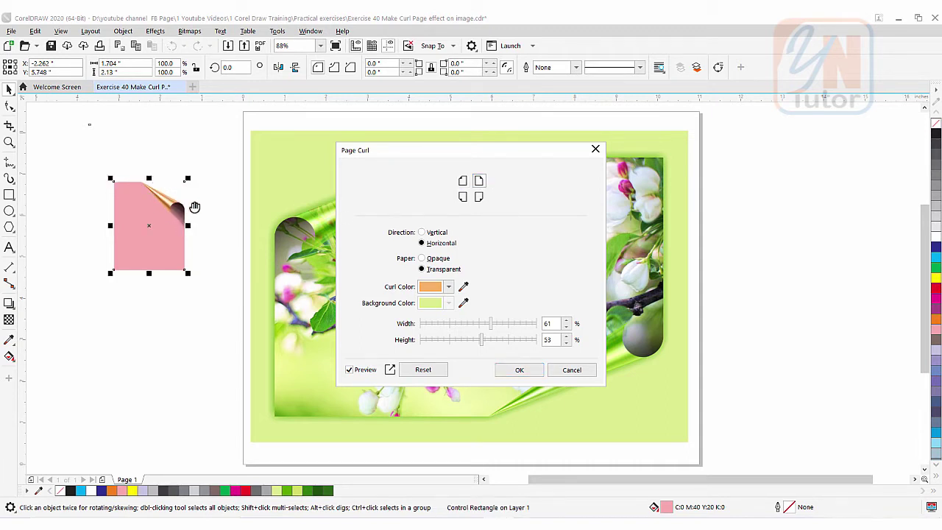
pyautogui.click(462, 197)
pyautogui.click(480, 197)
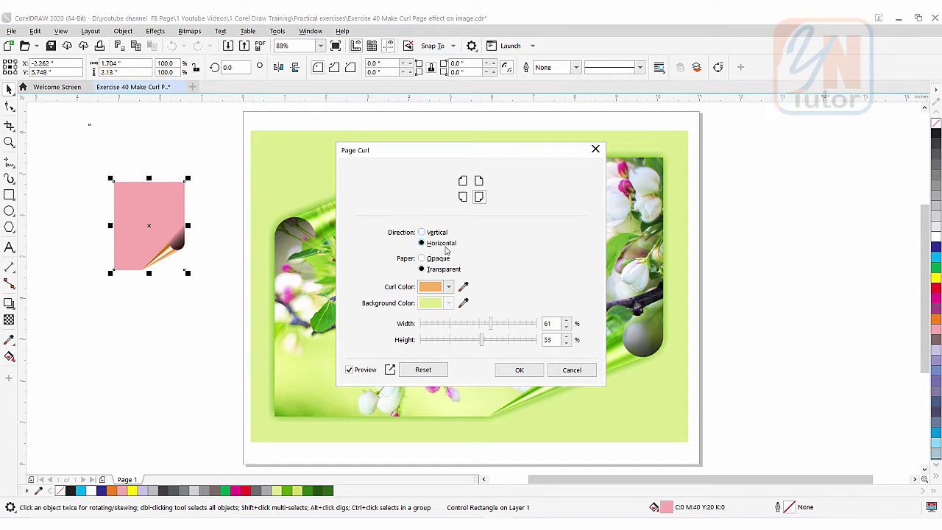
pyautogui.click(423, 233)
pyautogui.moveTo(392, 150); pyautogui.dragTo(448, 151)
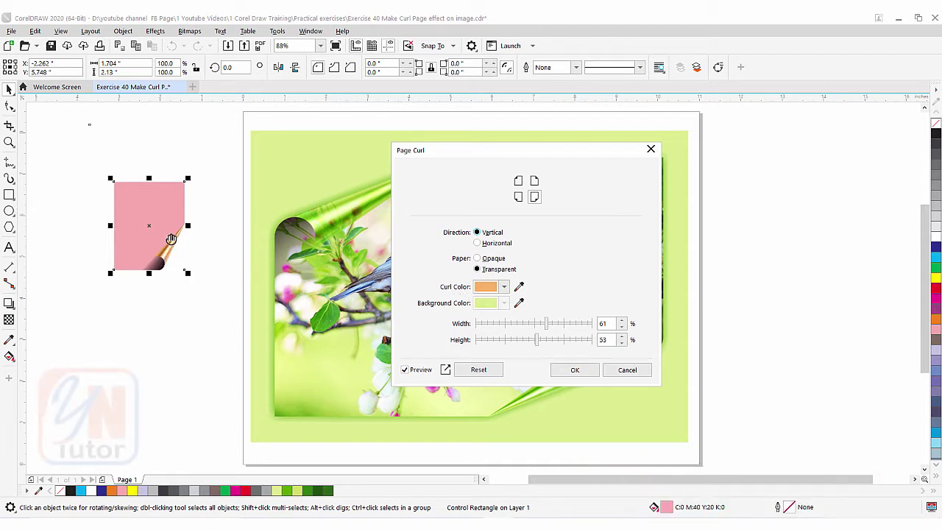
# - Sample the rectangle's pink as the curl color and darken it slightly to C5 M50 Y29 K0
pyautogui.click(505, 287)
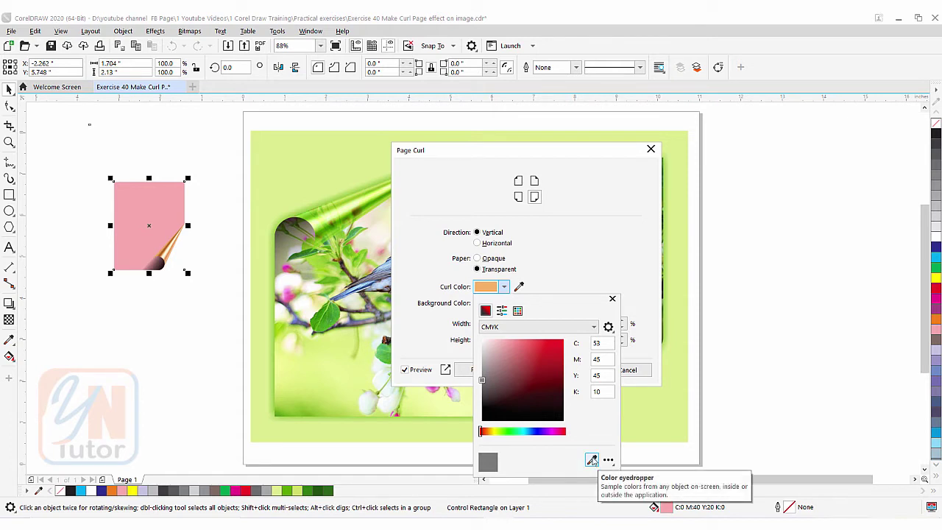
pyautogui.click(592, 460)
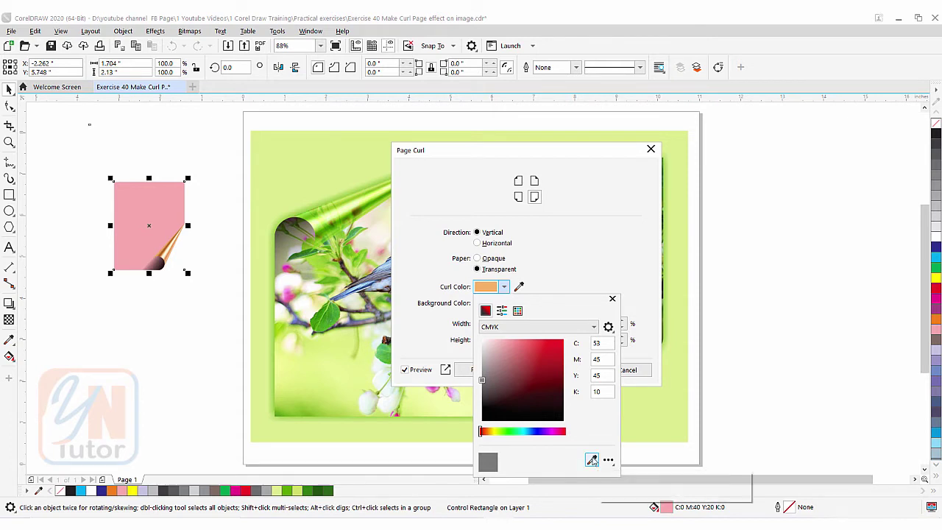
pyautogui.click(166, 203)
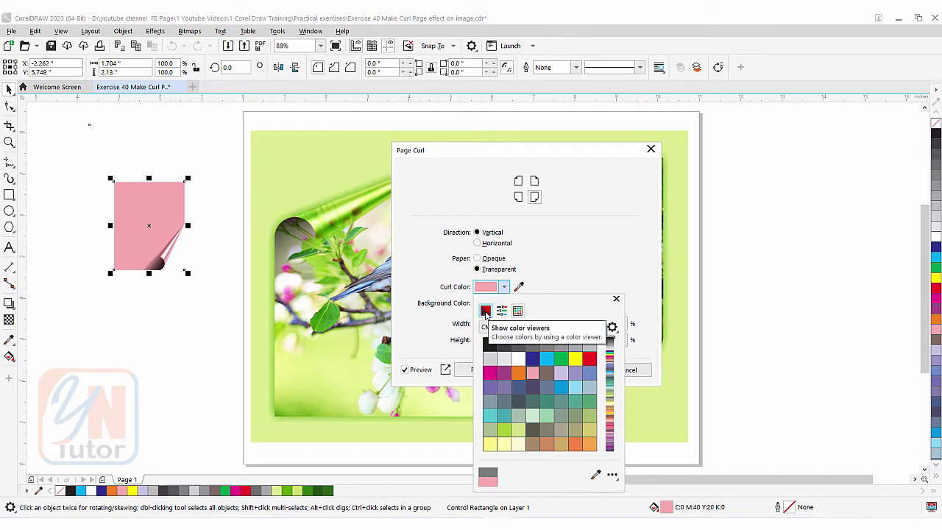
pyautogui.click(486, 312)
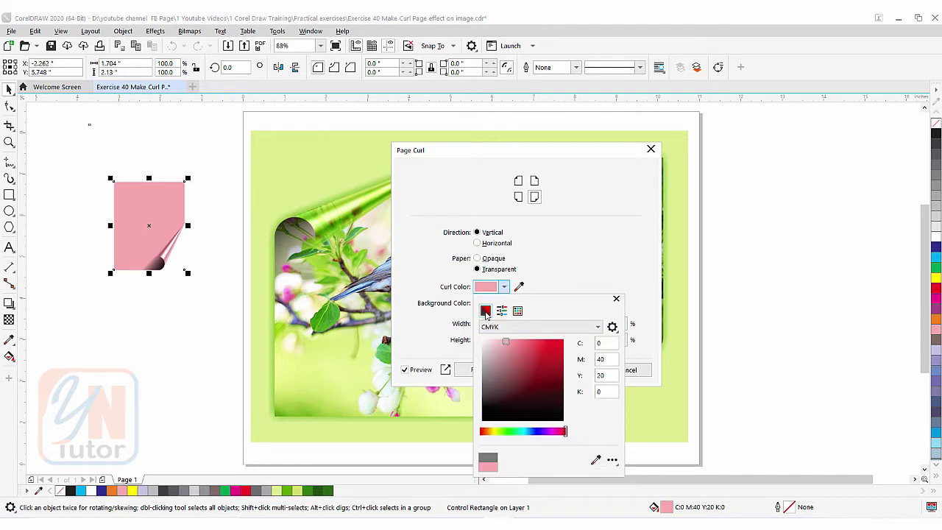
pyautogui.click(518, 359)
pyautogui.click(517, 357)
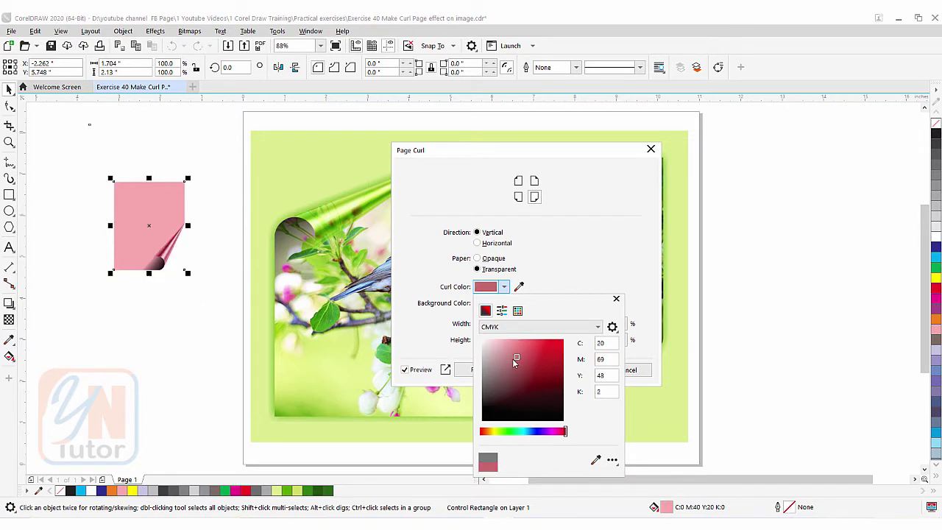
pyautogui.click(509, 346)
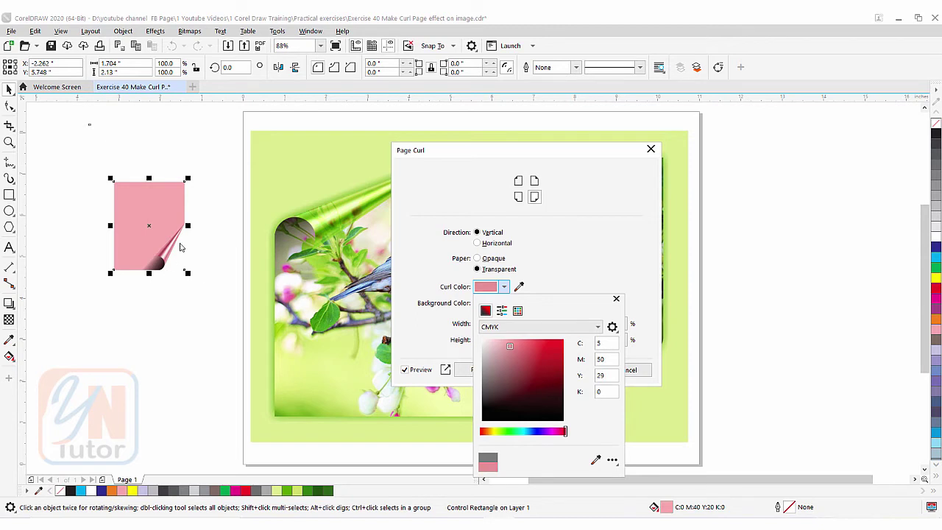
pyautogui.click(580, 277)
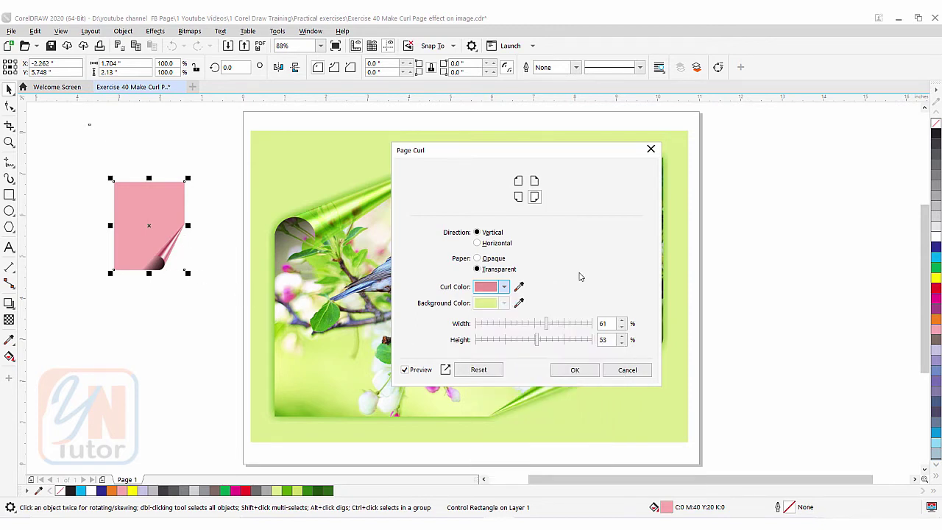
# - Try narrower curl widths, then set the width to 61% and the height to 43%, and apply the Page Curl
pyautogui.moveTo(546, 324); pyautogui.dragTo(536, 326)
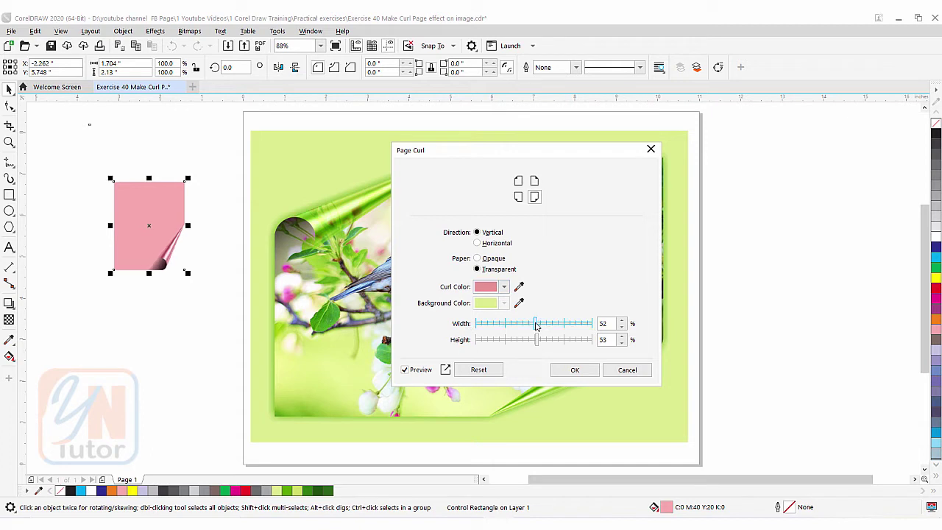
pyautogui.moveTo(530, 326); pyautogui.dragTo(520, 327)
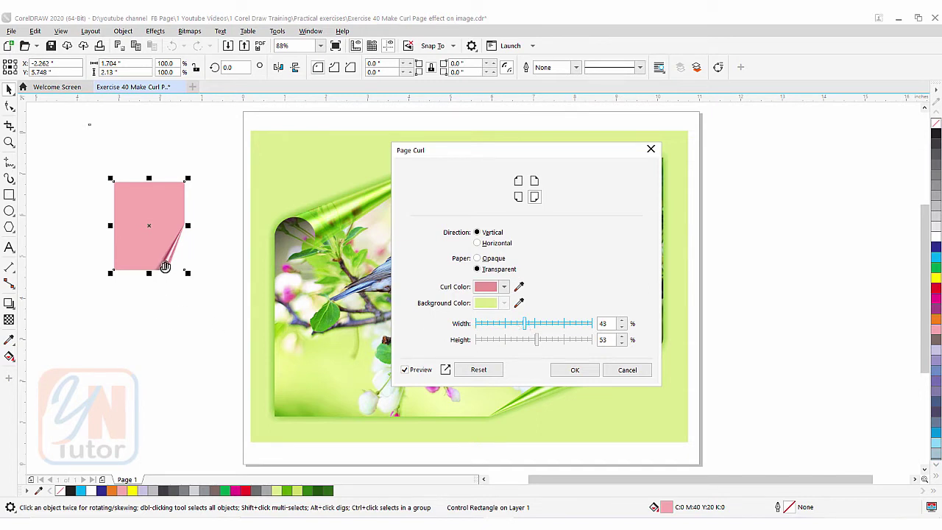
pyautogui.click(547, 326)
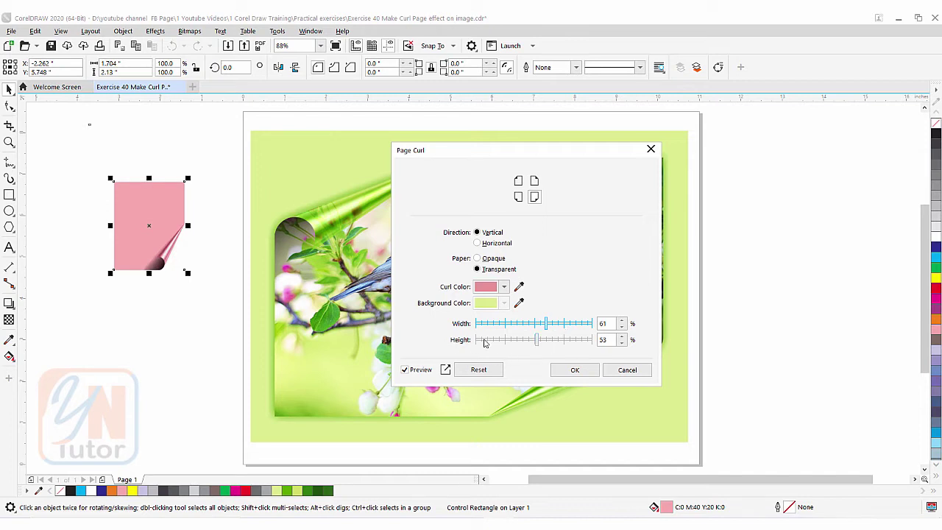
pyautogui.click(526, 349)
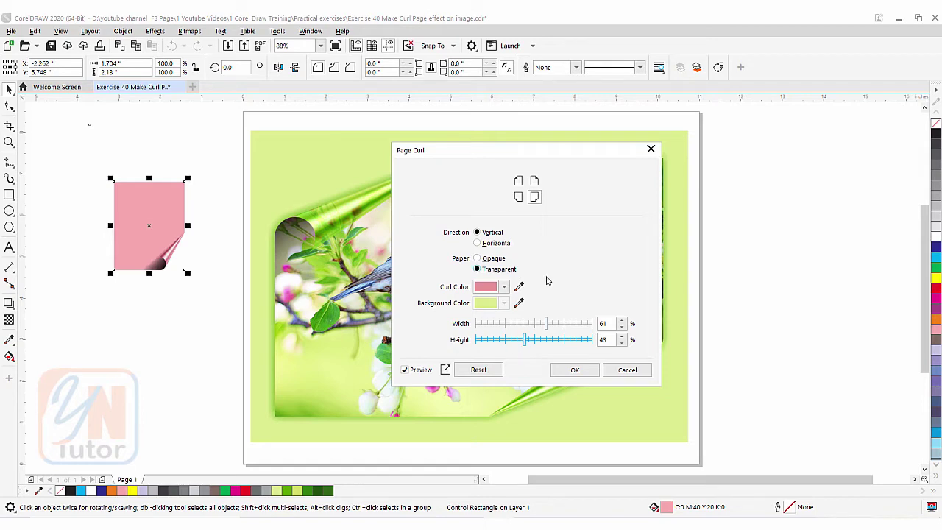
pyautogui.click(572, 370)
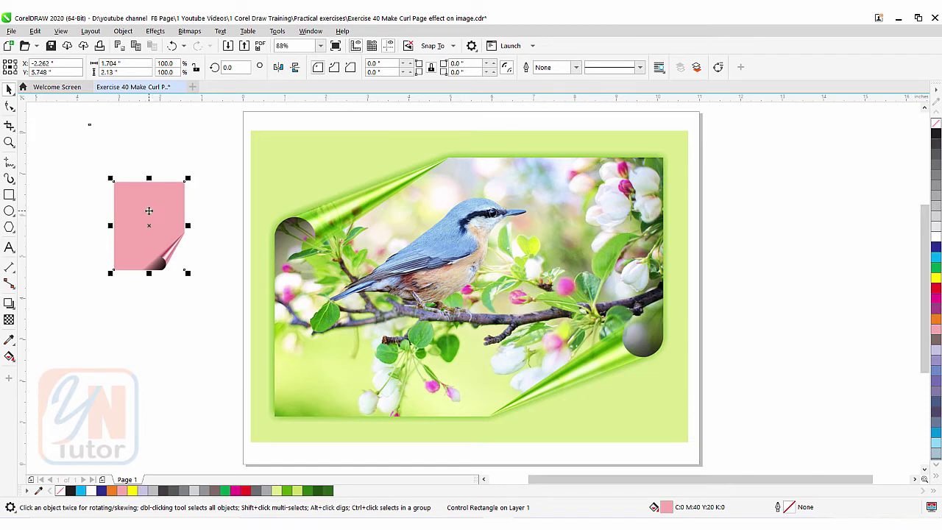
# - Test the curled rectangle's transparency over the upper-left corner of the green background and move it back off the page
pyautogui.moveTo(147, 226); pyautogui.dragTo(270, 171)
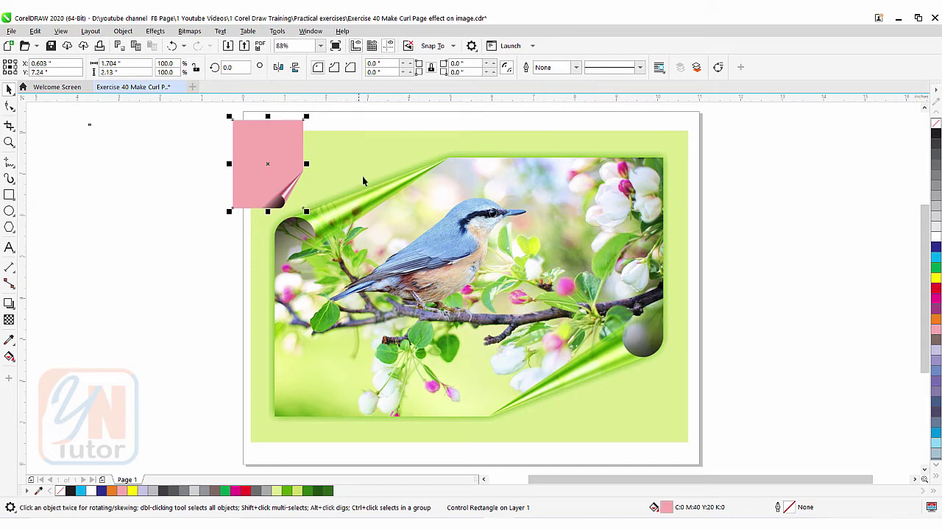
pyautogui.moveTo(267, 163); pyautogui.dragTo(138, 245)
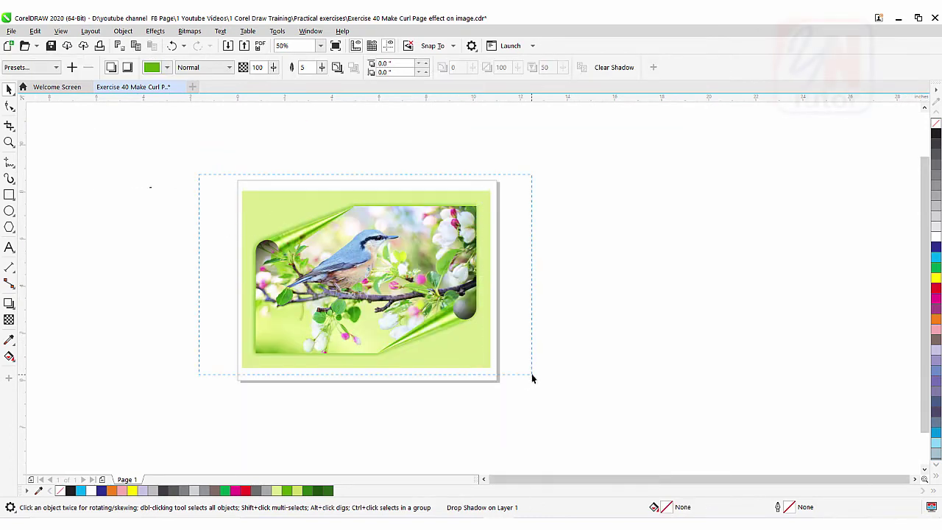
# - Move the complete bird artwork with its green background off the page to the empty area on its right
pyautogui.click(368, 284)
pyautogui.moveTo(368, 284); pyautogui.dragTo(653, 287)
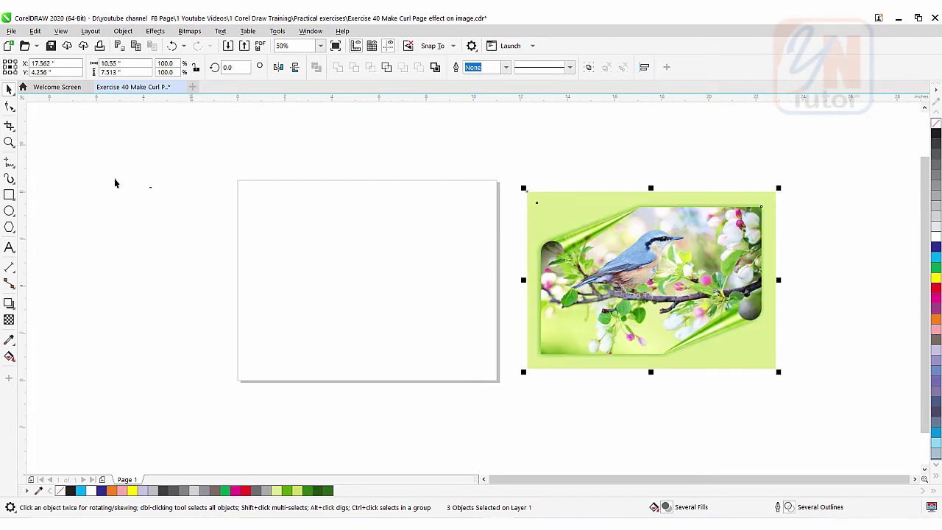
# - Import spring-bird-2295431_1280.jpg from the Free Images folder and place it on the empty page at about 9.59 by 6.39 in
pyautogui.click(8, 143)
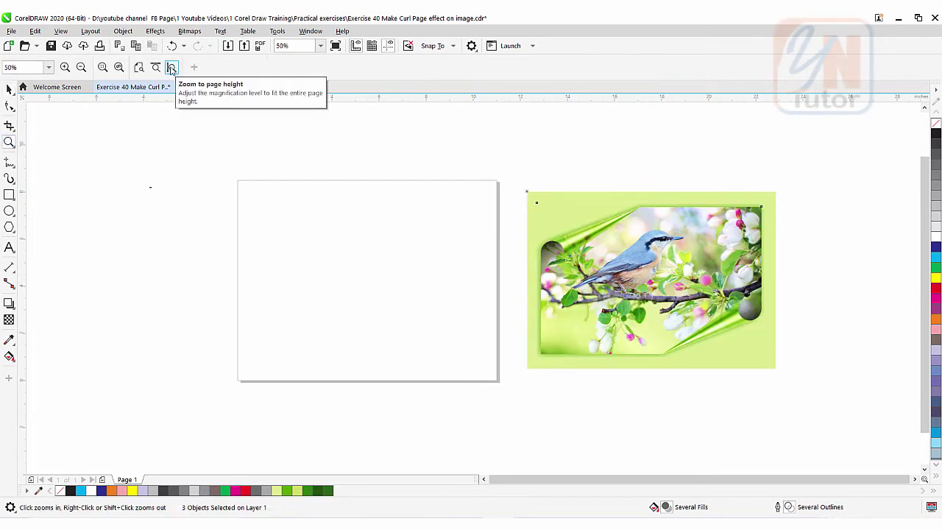
pyautogui.click(171, 67)
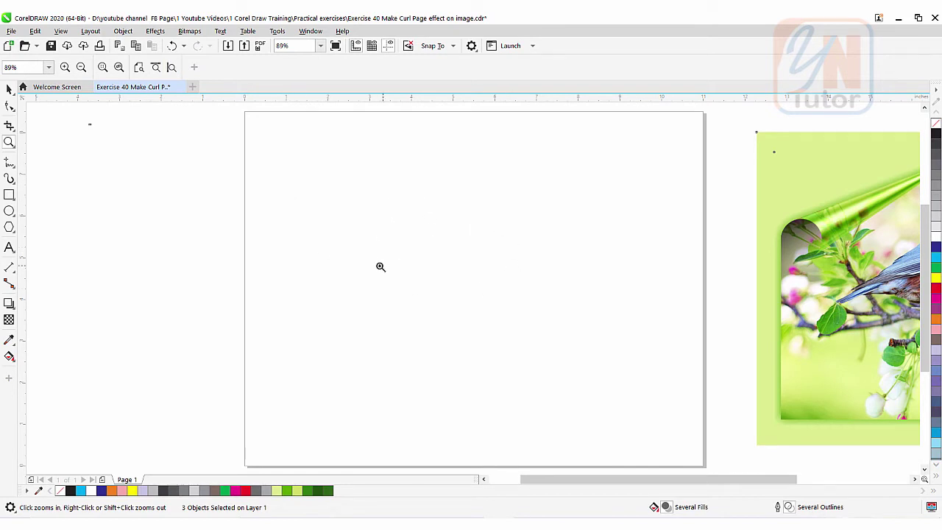
pyautogui.click(12, 32)
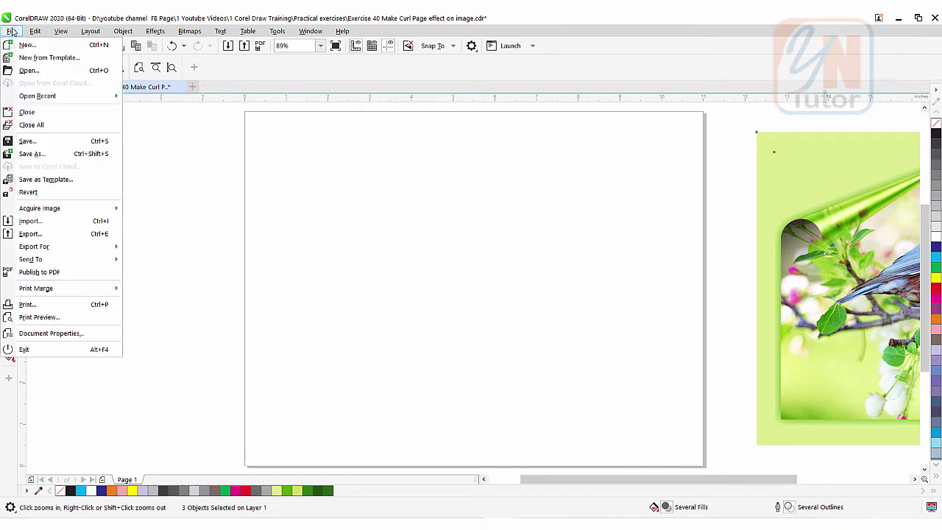
pyautogui.click(30, 221)
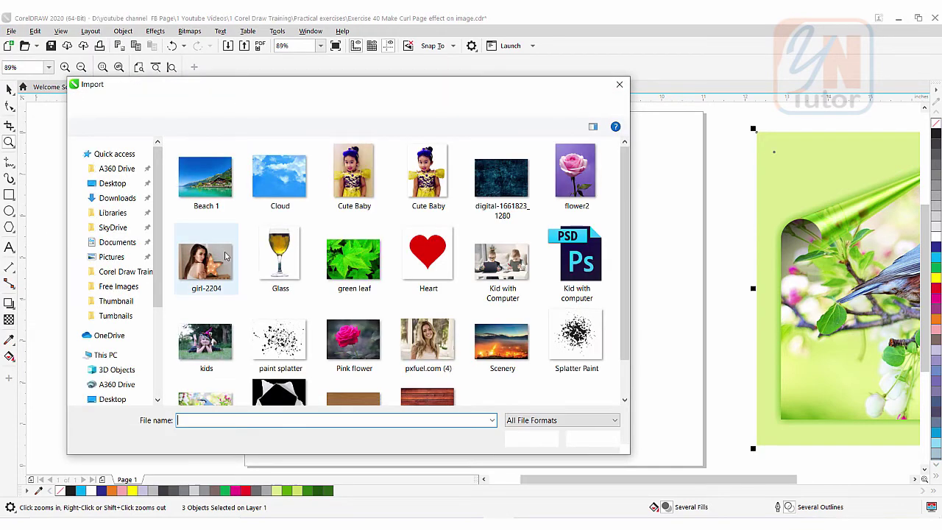
pyautogui.scroll(-2, 610, 260)
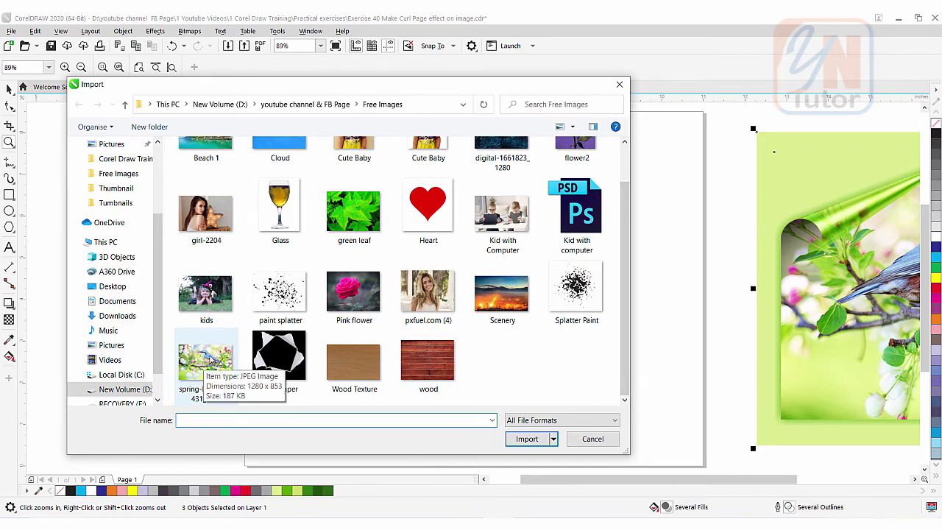
pyautogui.click(203, 360)
pyautogui.click(526, 439)
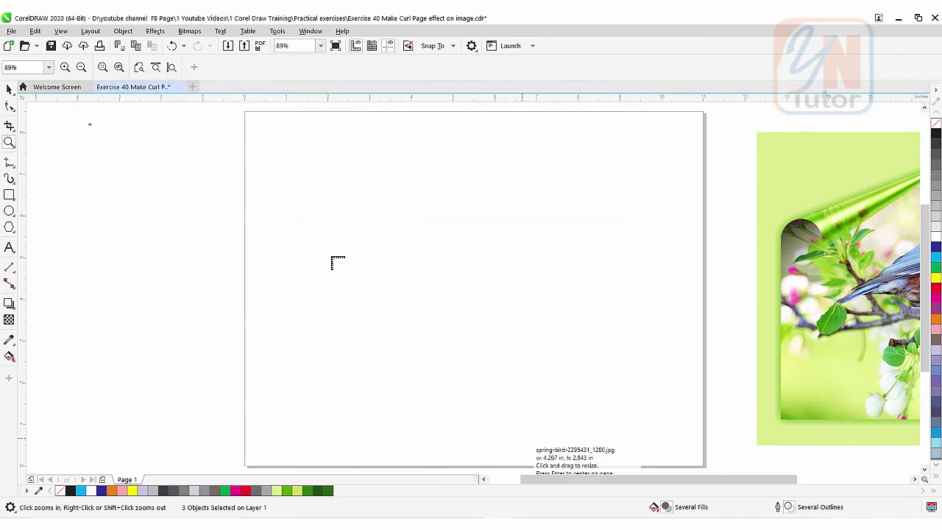
pyautogui.moveTo(278, 148); pyautogui.dragTo(676, 440)
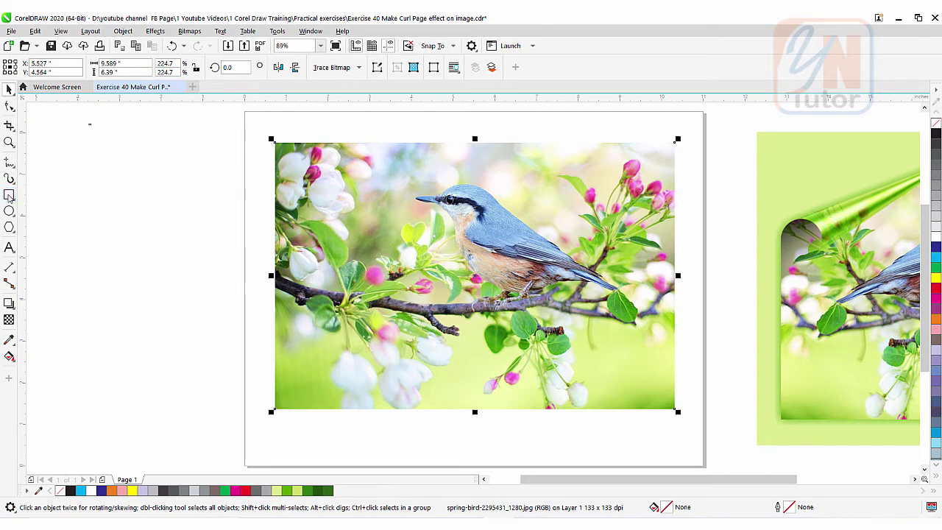
# - Draw a rectangle about 10.54 by 7.5 in around the bird photo, filled with 10% black and without an outline
pyautogui.click(10, 195)
pyautogui.moveTo(254, 122); pyautogui.dragTo(698, 436)
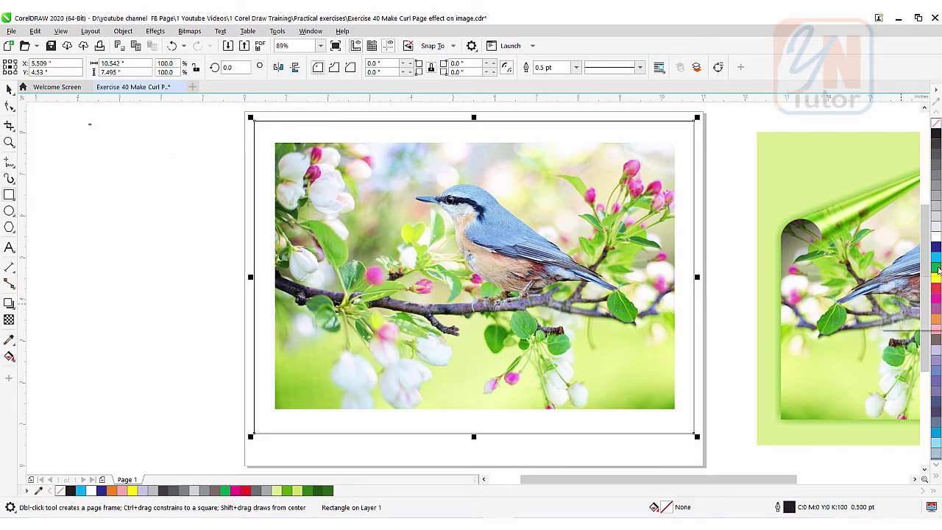
pyautogui.click(936, 226)
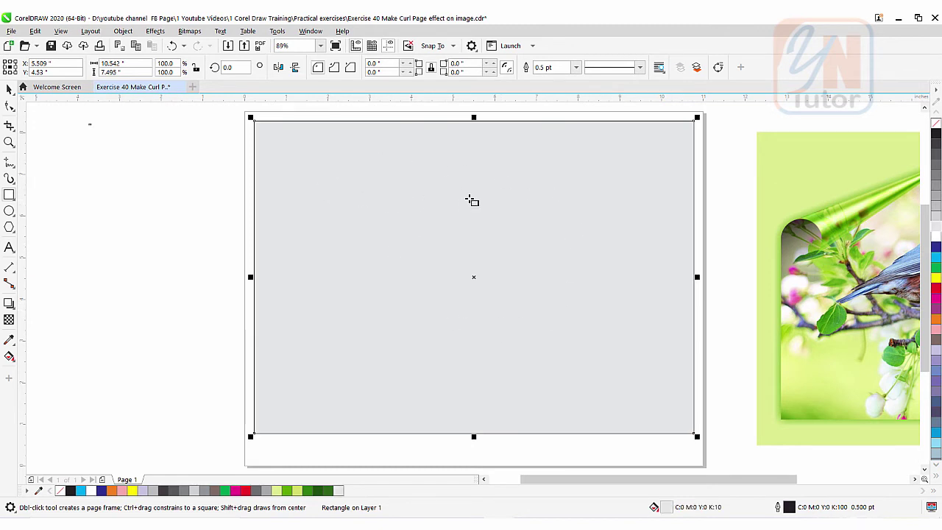
pyautogui.rightClick(936, 127)
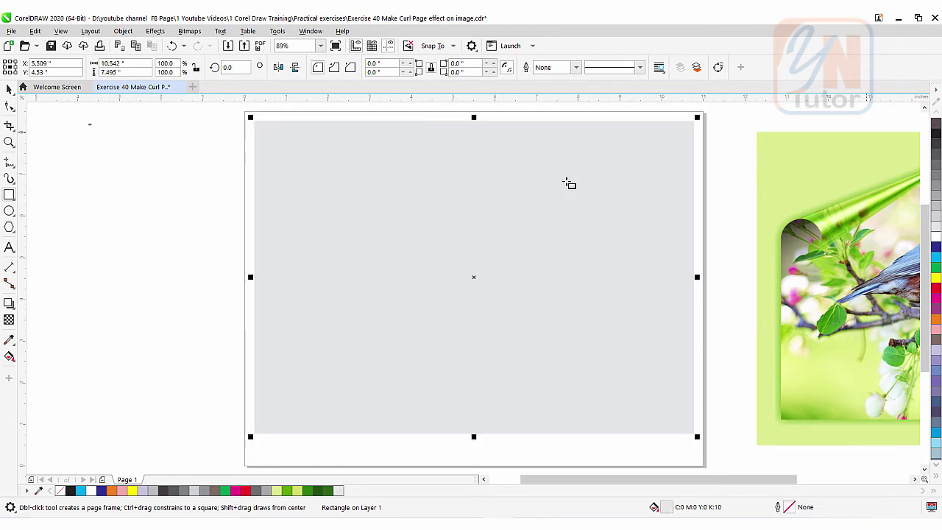
# - Send the grey rectangle to the back of the page, behind the bird photo
pyautogui.click(126, 33)
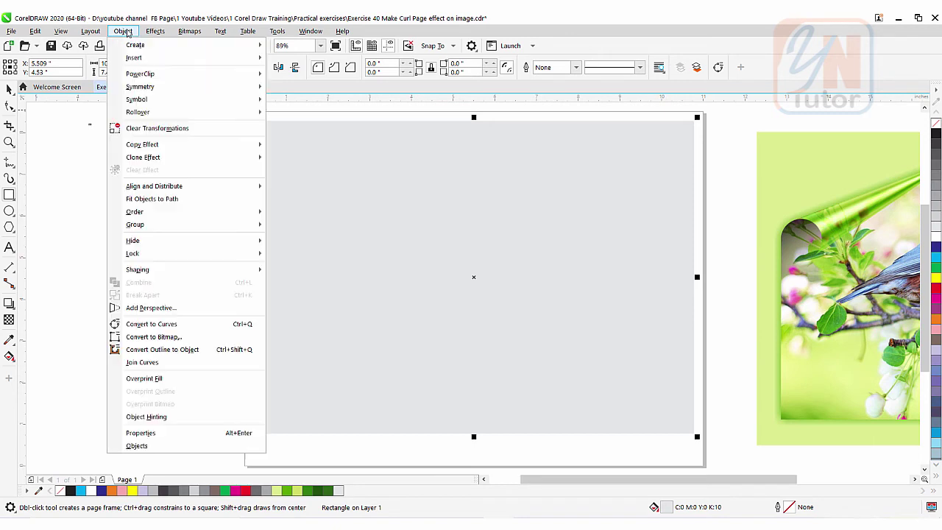
pyautogui.moveTo(147, 214)
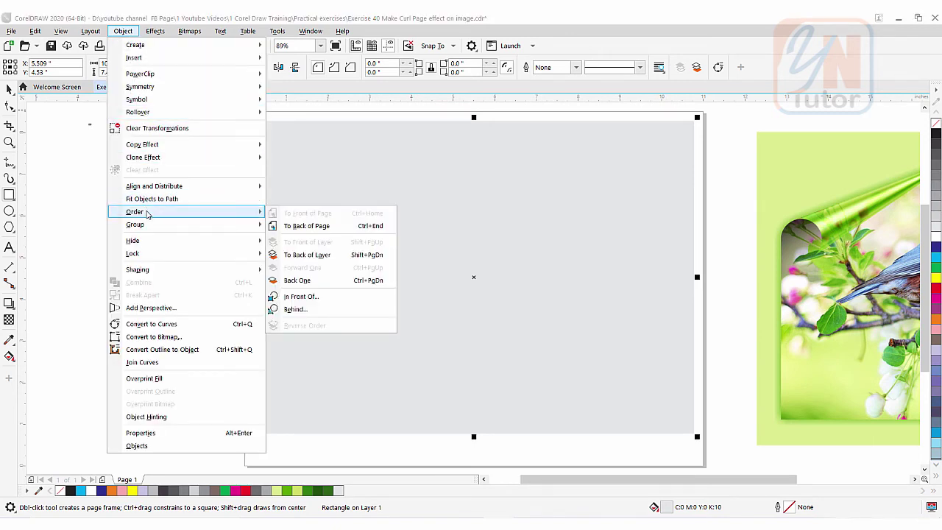
pyautogui.click(339, 227)
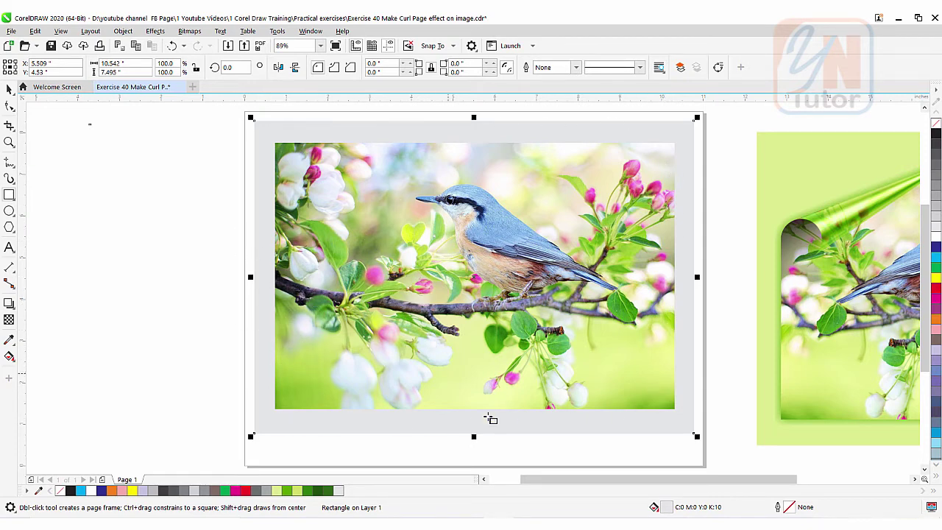
# - Change the background rectangle's uniform fill to a green sampled from the photo's leaves and lightened to #BFF095
pyautogui.doubleClick(667, 508)
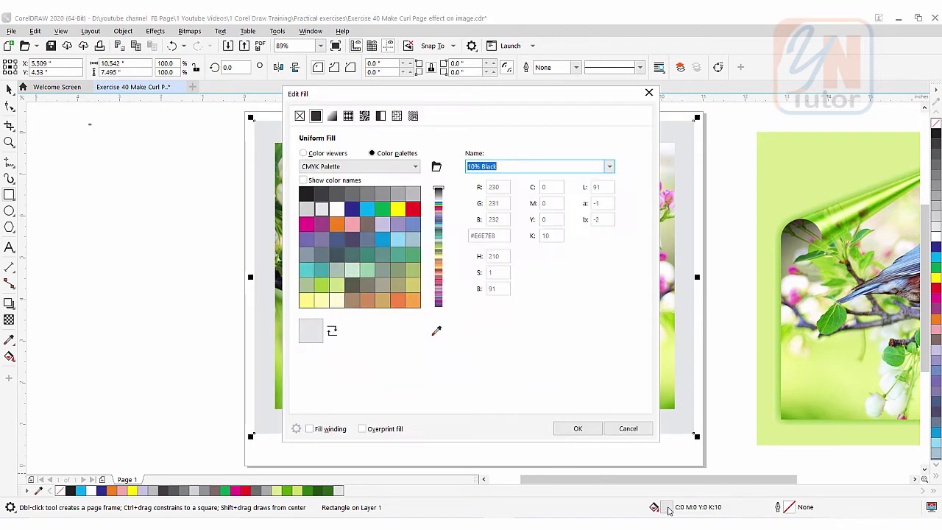
pyautogui.moveTo(456, 101); pyautogui.dragTo(586, 111)
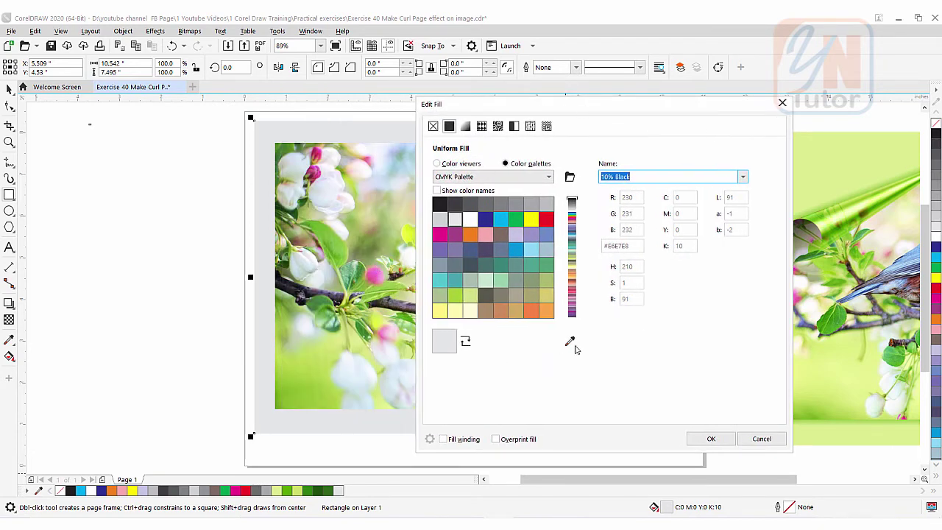
pyautogui.click(336, 239)
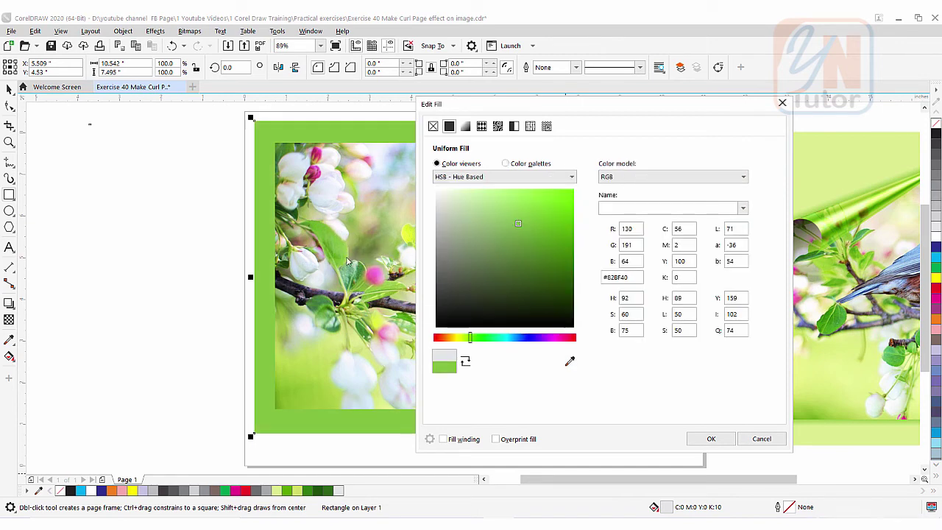
pyautogui.moveTo(496, 203); pyautogui.dragTo(490, 199)
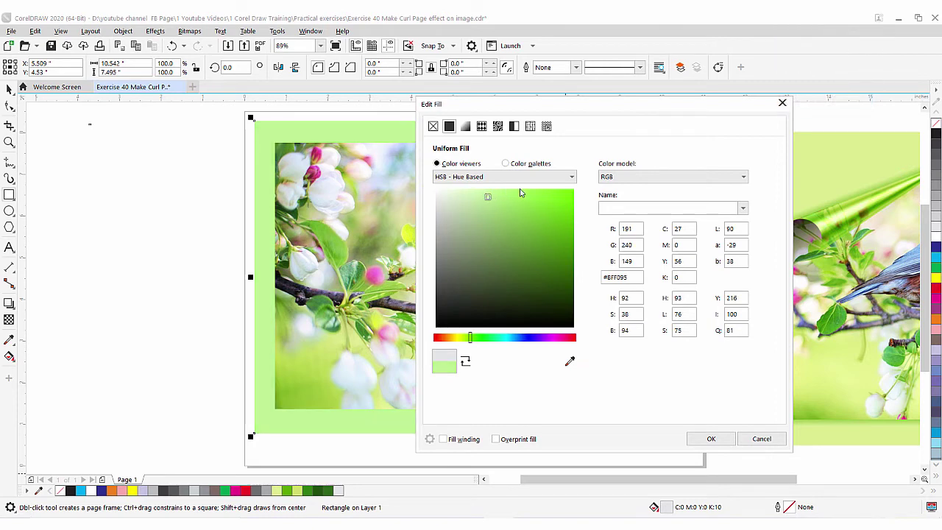
pyautogui.click(711, 438)
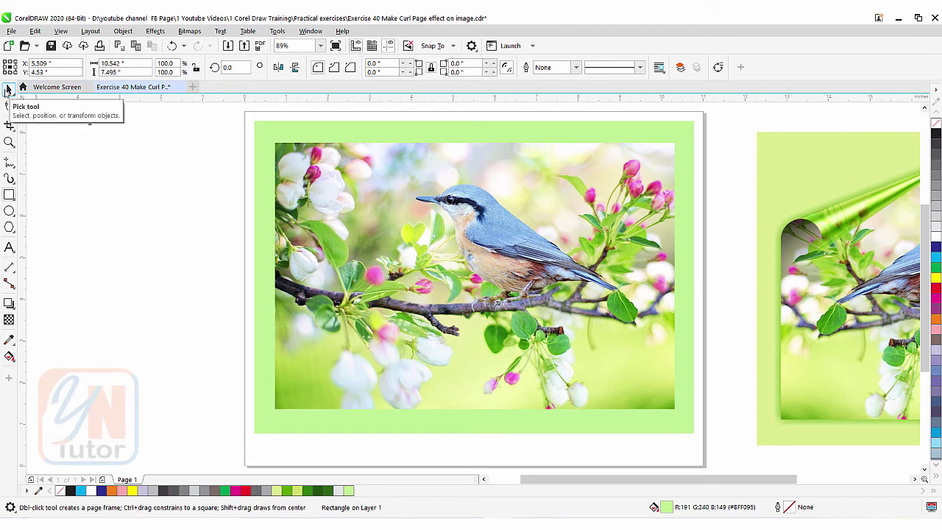
# - Align the centers of the green rectangle and the bird photo horizontally and vertically
pyautogui.press('space')
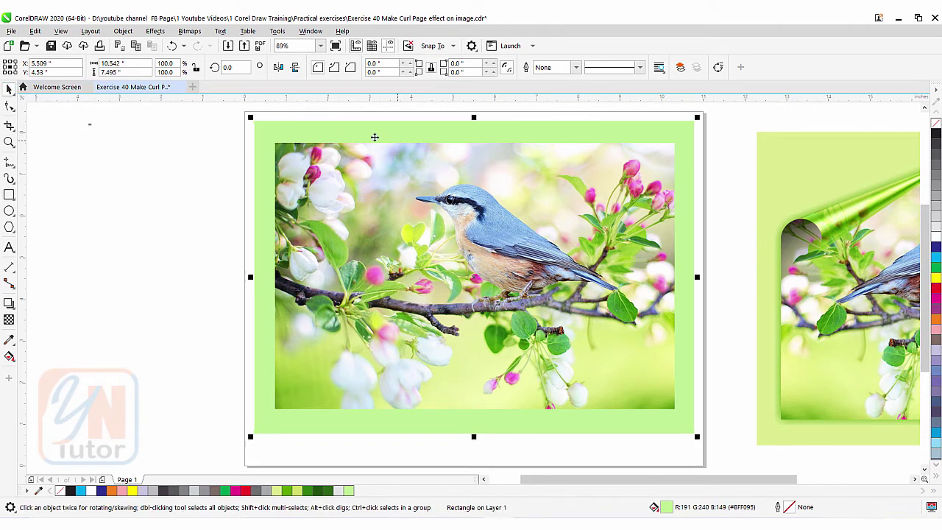
pyautogui.keyDown('shift'); pyautogui.click(382, 255); pyautogui.keyUp('shift')
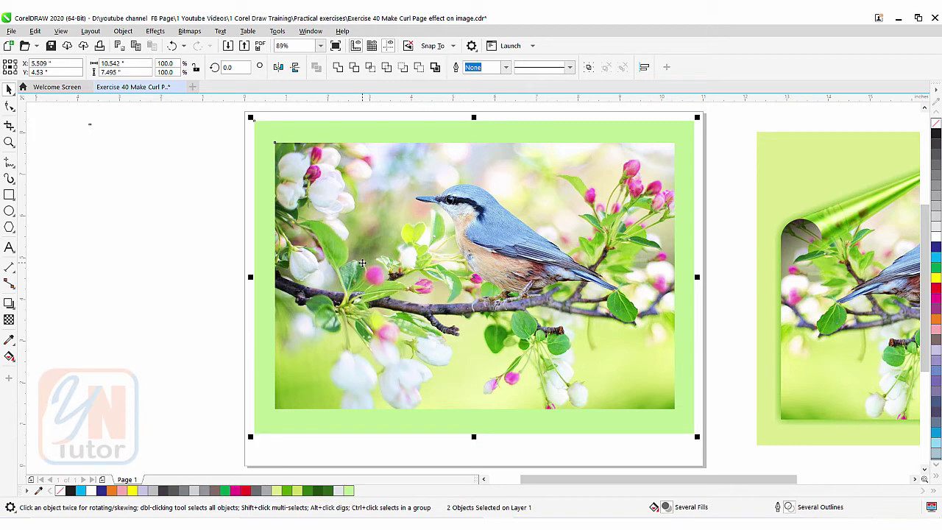
pyautogui.moveTo(362, 263); pyautogui.dragTo(363, 263)
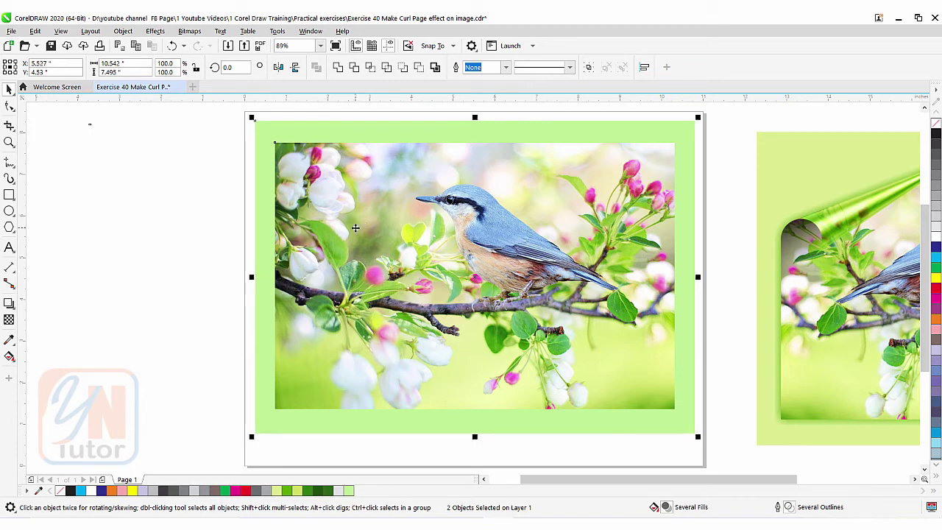
pyautogui.press('Up')
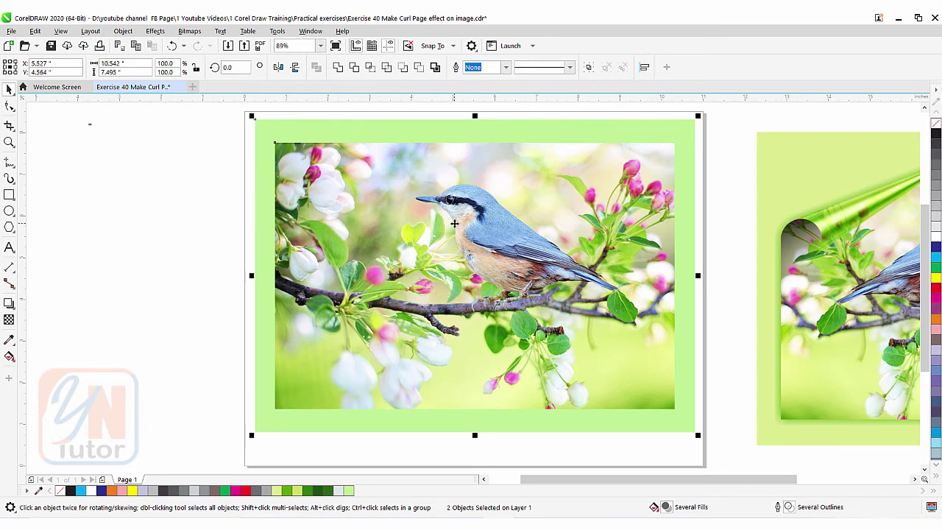
pyautogui.click(124, 31)
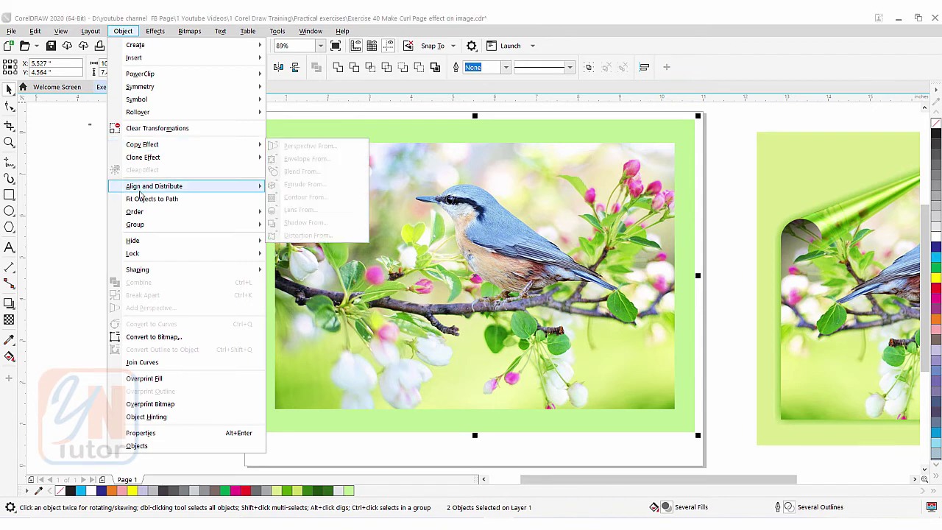
pyautogui.moveTo(151, 190)
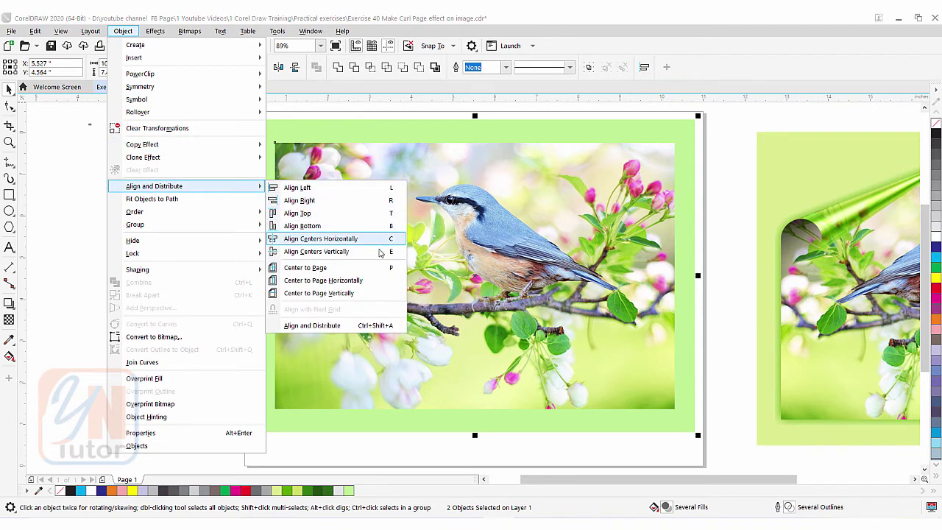
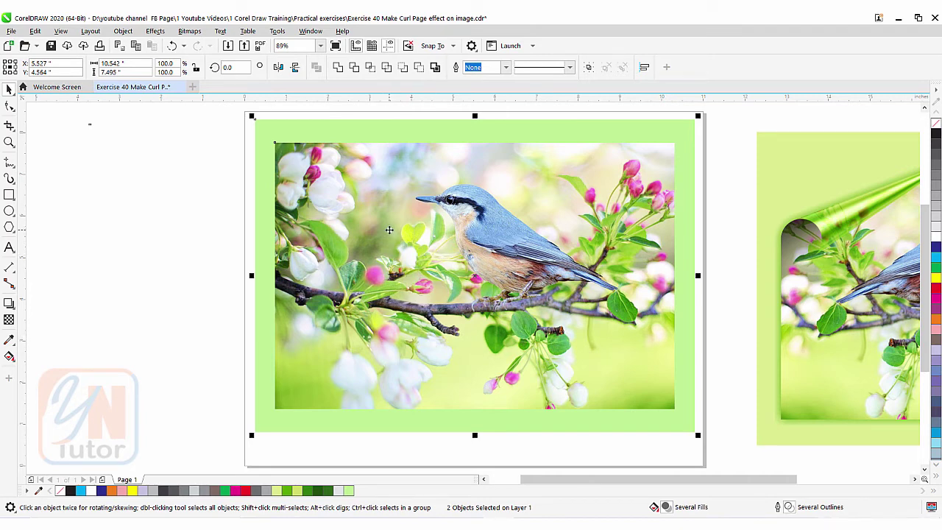
# - Start a Page Curl on the bird photo's lower-right corner with horizontal direction, 42% width and 39% height
pyautogui.click(344, 224)
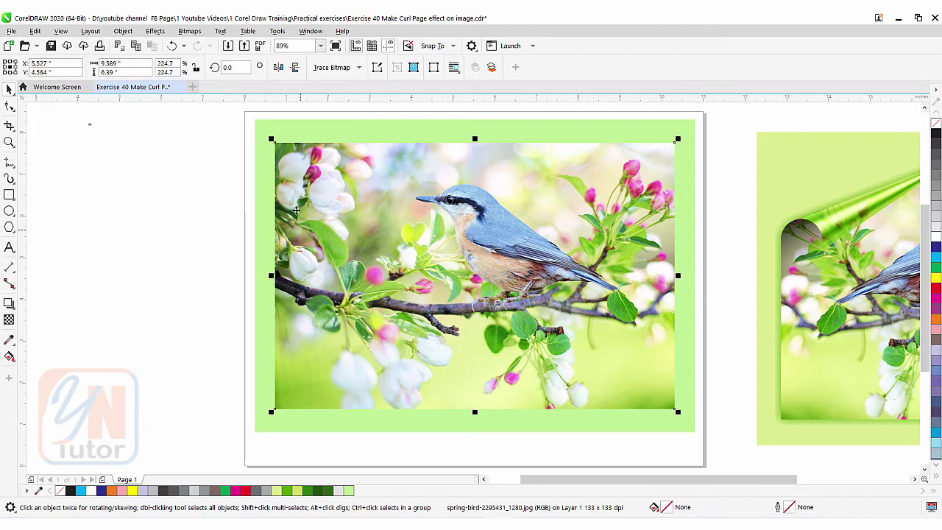
pyautogui.click(156, 32)
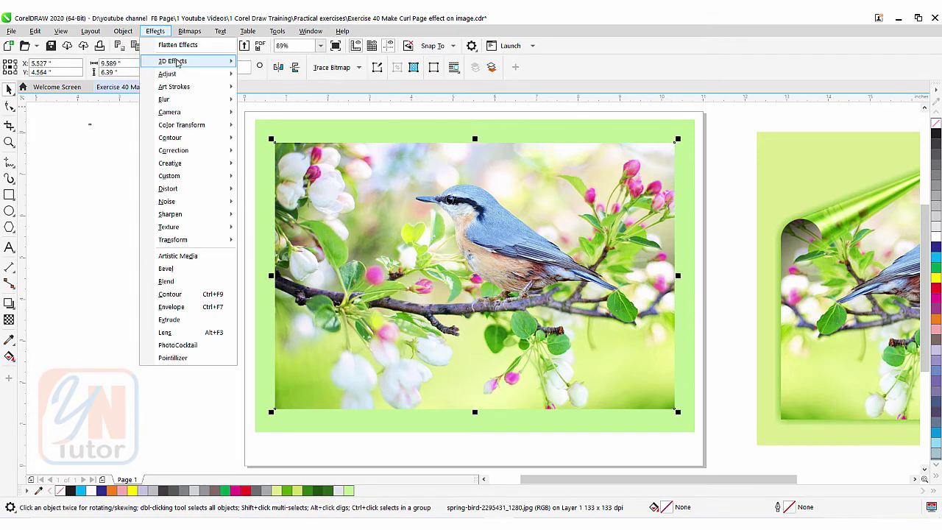
pyautogui.moveTo(178, 62)
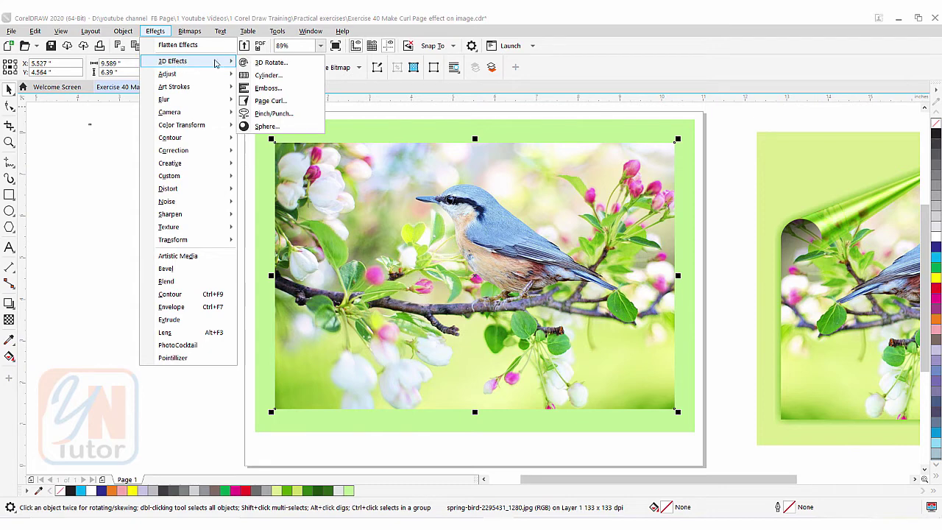
pyautogui.click(271, 100)
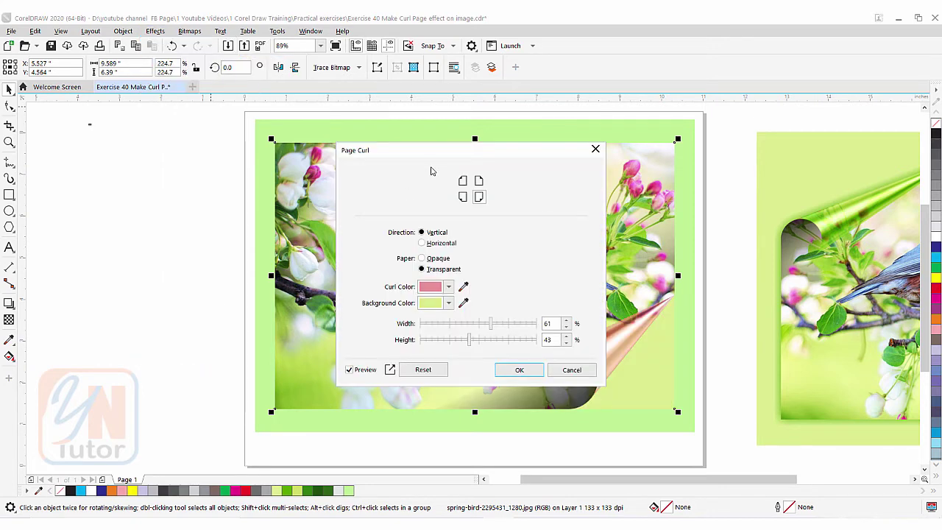
pyautogui.moveTo(438, 151); pyautogui.dragTo(265, 147)
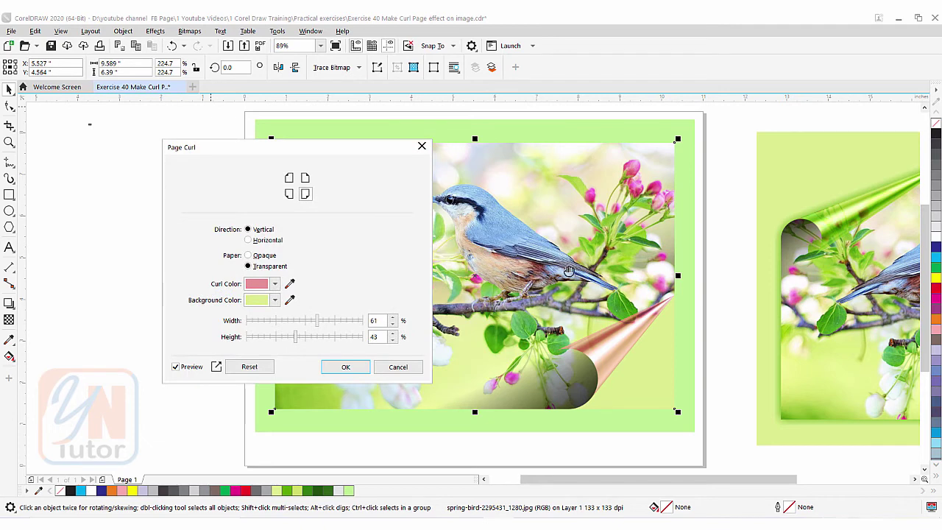
pyautogui.click(287, 324)
pyautogui.moveTo(294, 337); pyautogui.dragTo(307, 339)
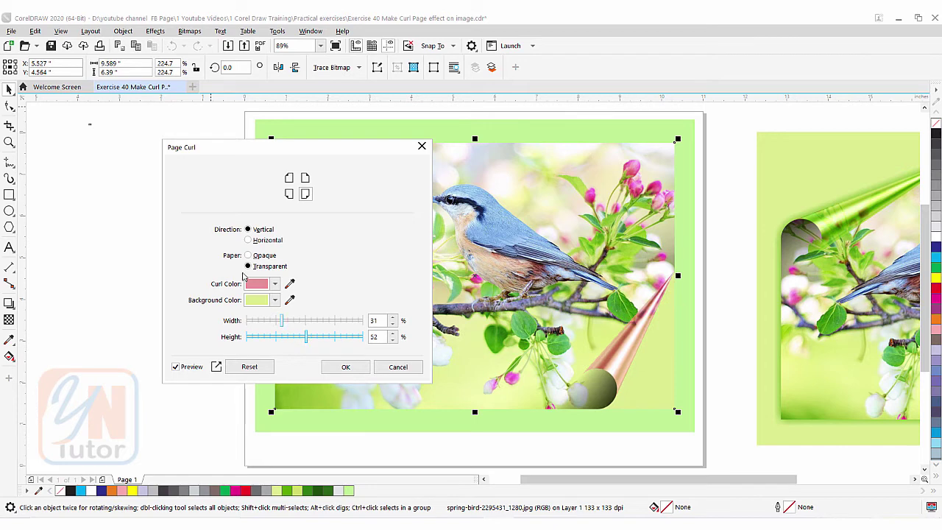
pyautogui.click(250, 241)
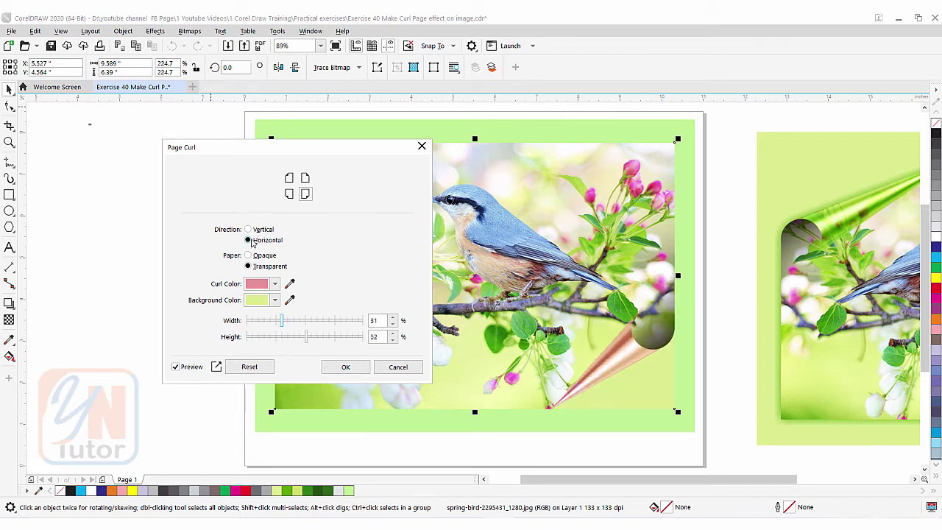
pyautogui.moveTo(279, 322); pyautogui.dragTo(289, 338)
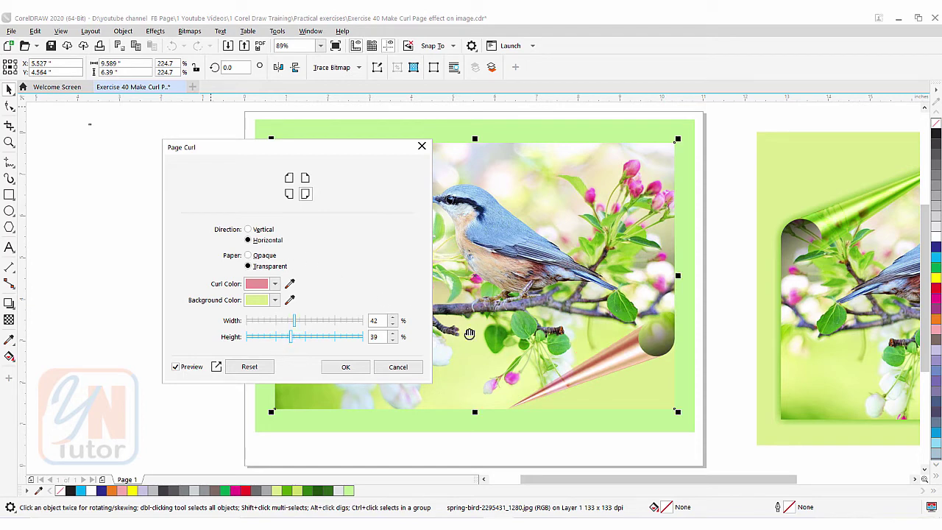
# - Set the curl color to a green sampled from the photo and adjusted to RGB 132, 181, 53
pyautogui.click(274, 284)
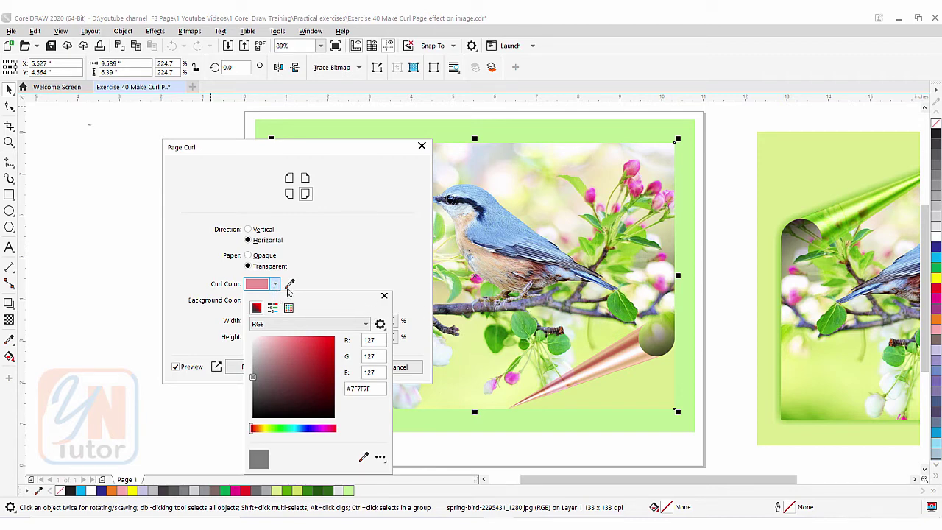
pyautogui.click(364, 458)
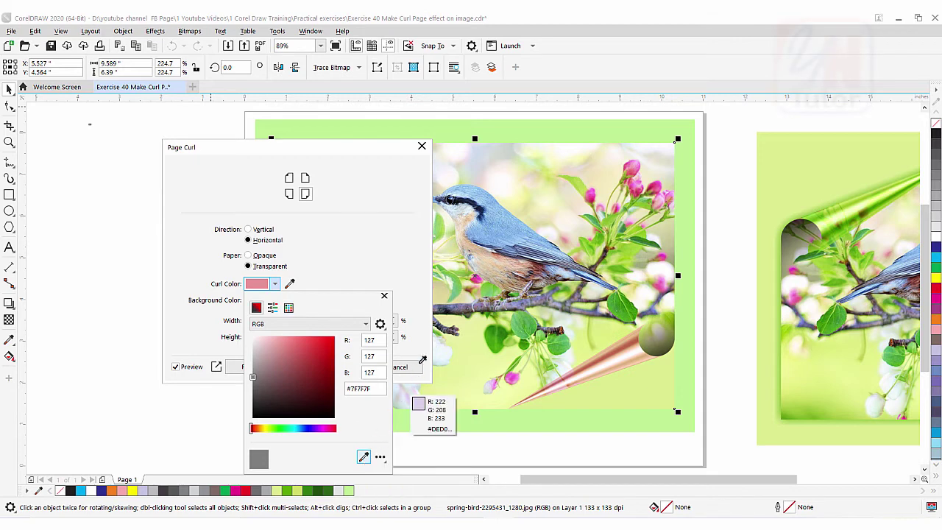
pyautogui.click(600, 220)
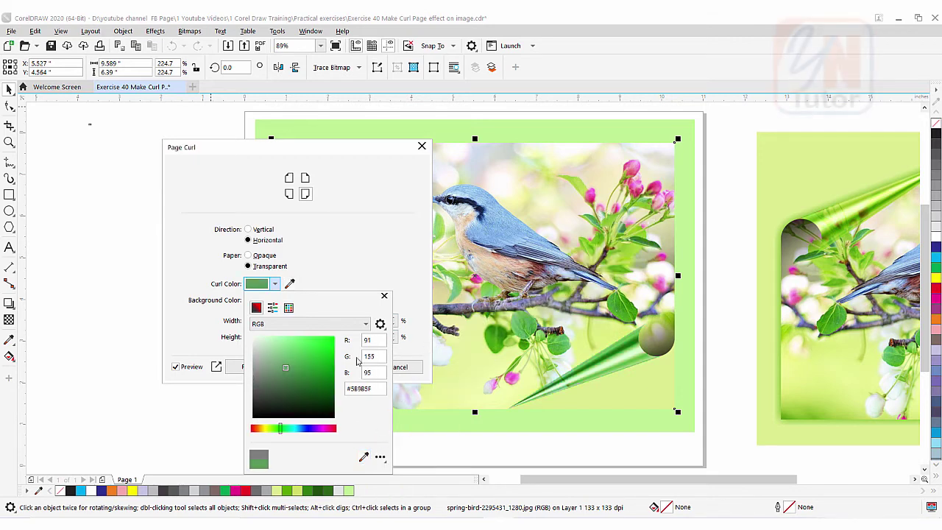
pyautogui.moveTo(298, 346); pyautogui.dragTo(297, 356)
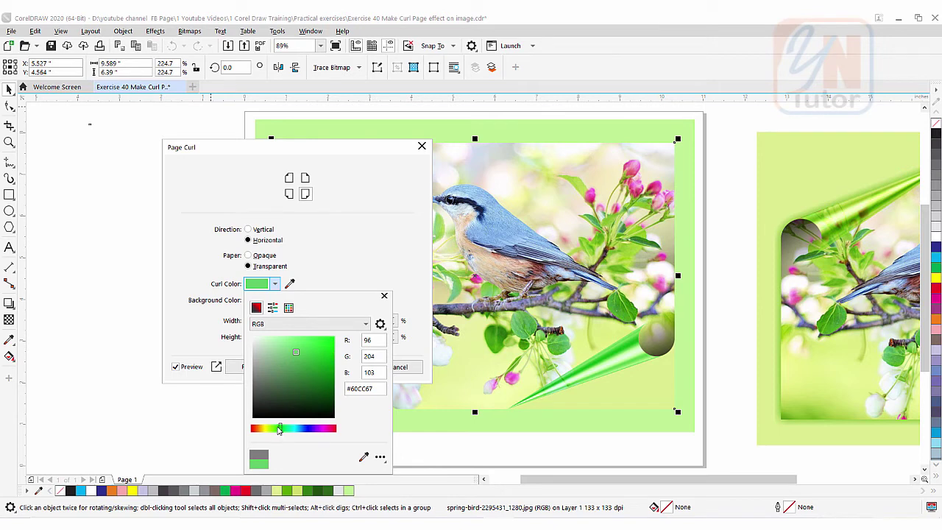
pyautogui.moveTo(278, 431); pyautogui.dragTo(271, 429)
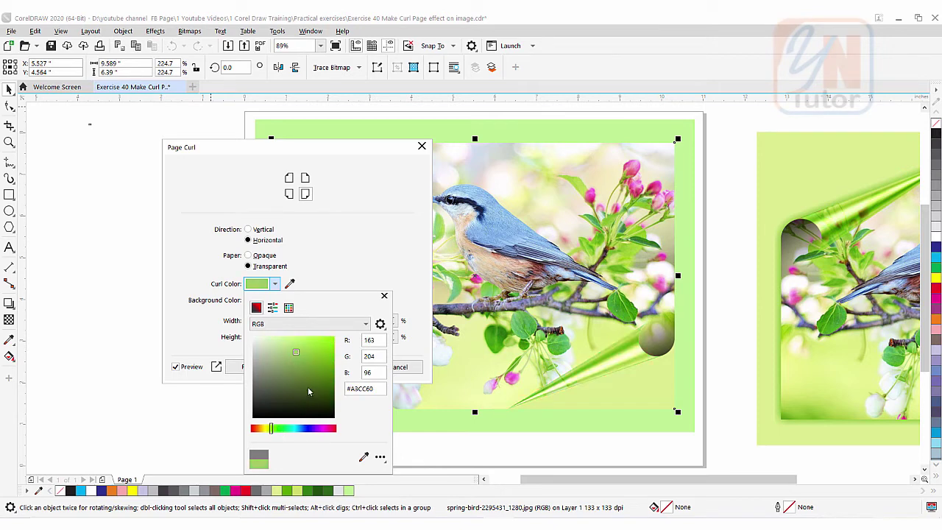
pyautogui.click(308, 355)
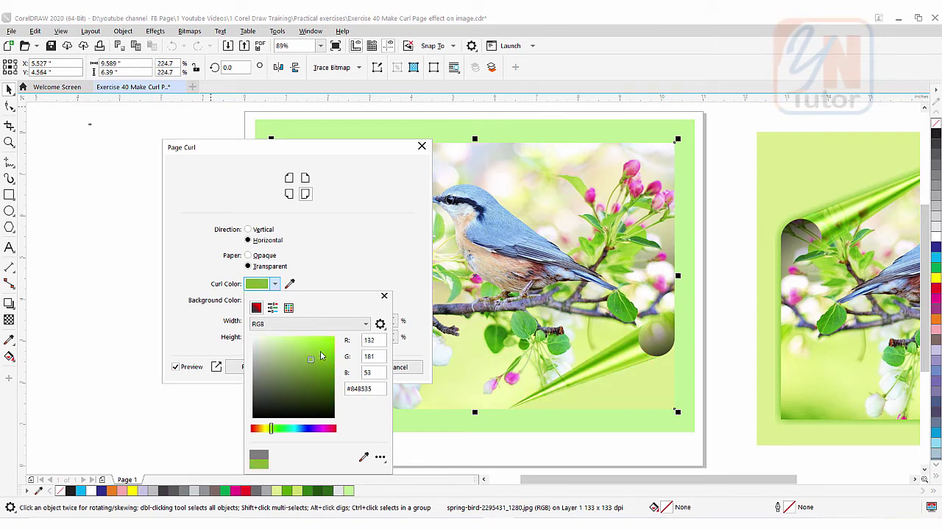
pyautogui.click(383, 296)
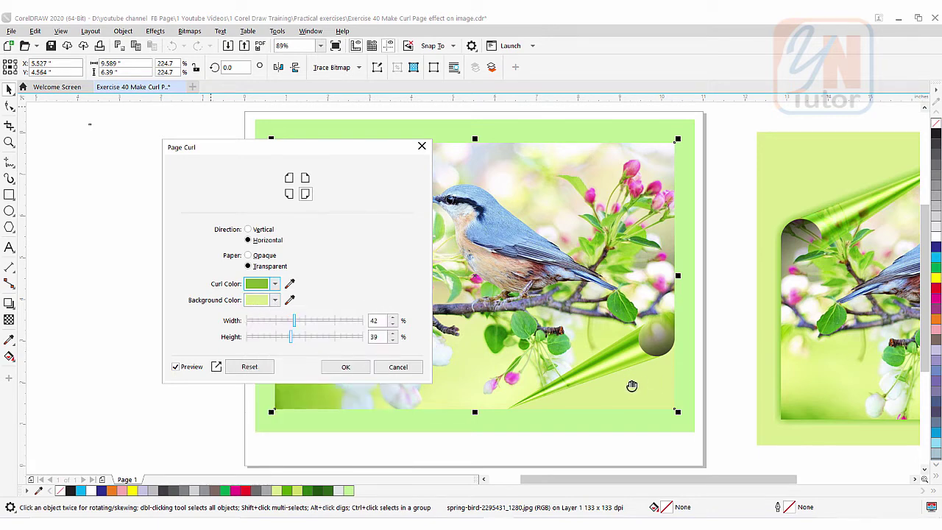
# - Try red #DB3737 as the background color behind the Page Curl
pyautogui.click(274, 301)
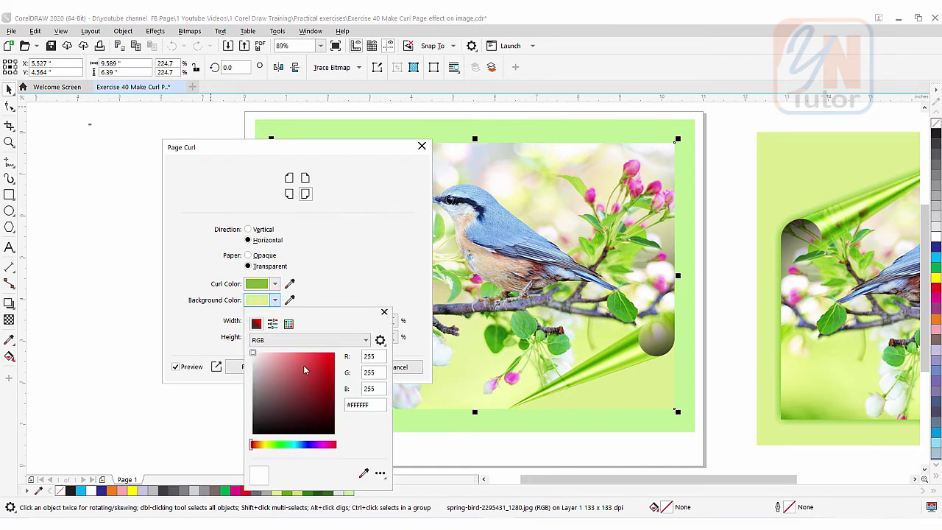
pyautogui.click(314, 363)
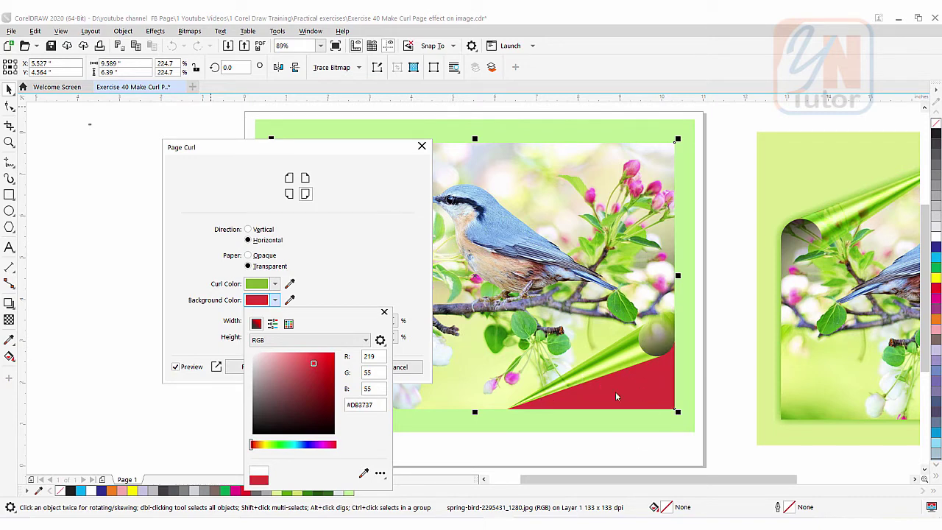
pyautogui.click(275, 301)
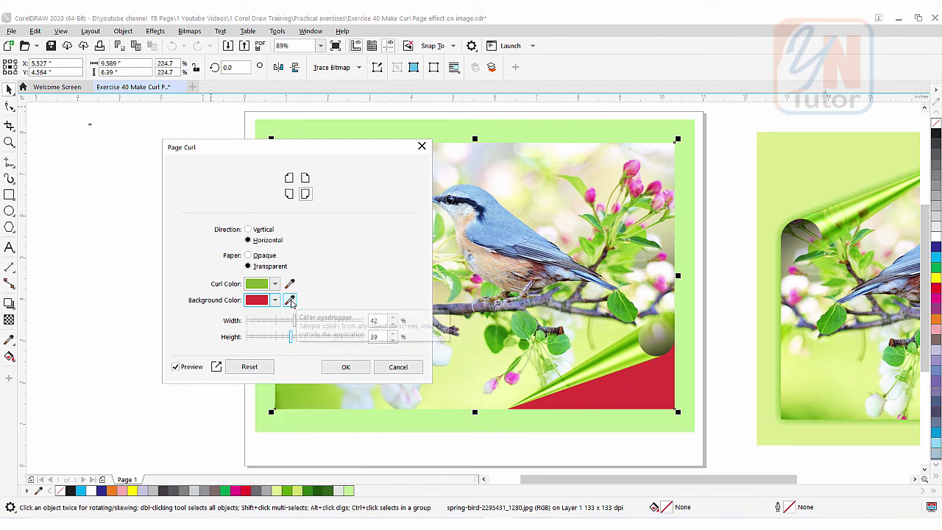
# - Sample the light green rectangle as the Page Curl's background color and apply the effect to the bird photo
pyautogui.click(290, 302)
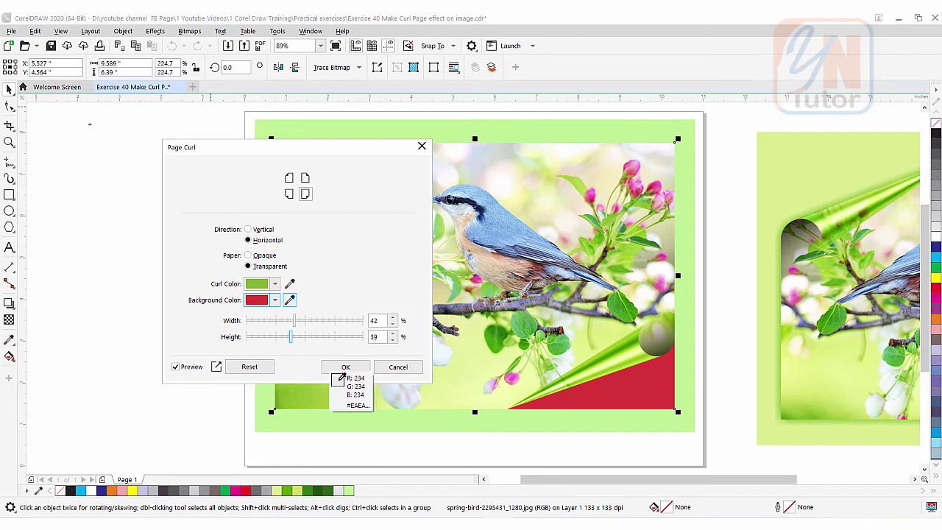
pyautogui.click(403, 413)
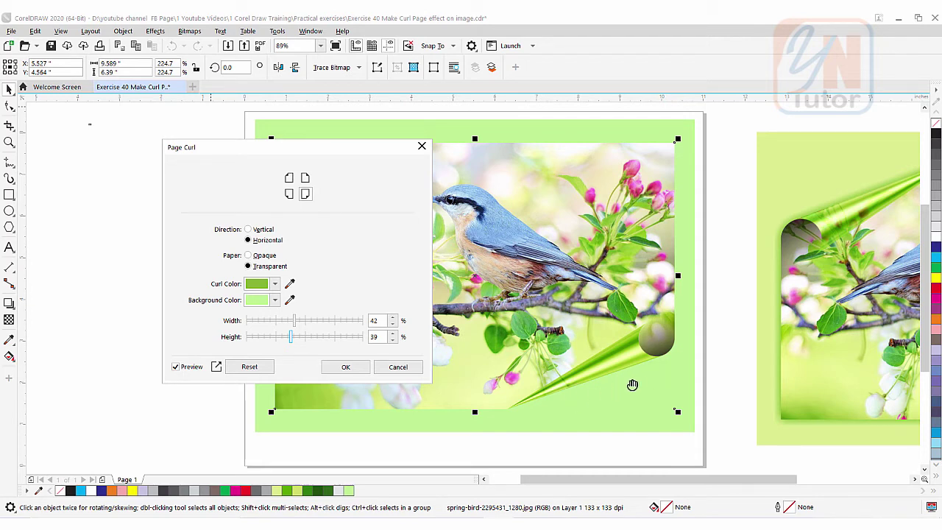
pyautogui.click(347, 367)
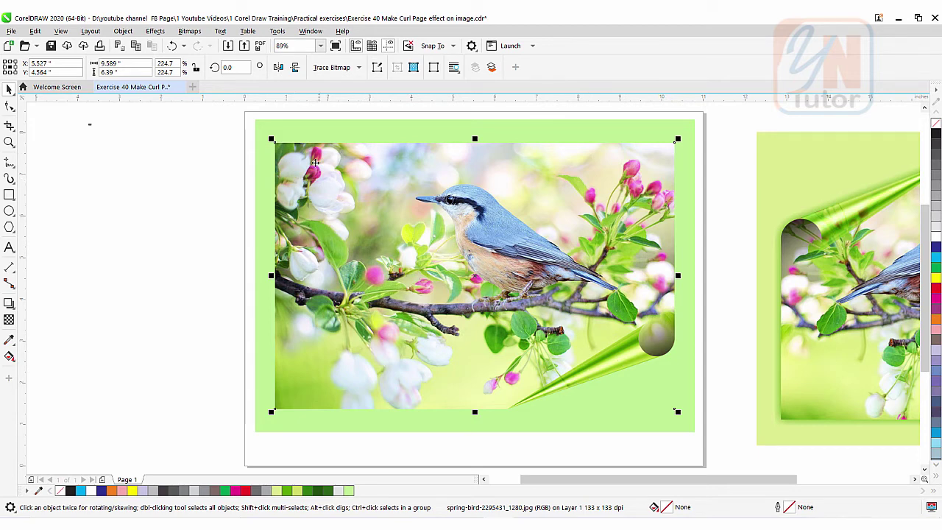
# - Try a Page Curl on the upper-left corner of the same bird photo
pyautogui.click(154, 31)
pyautogui.moveTo(175, 63)
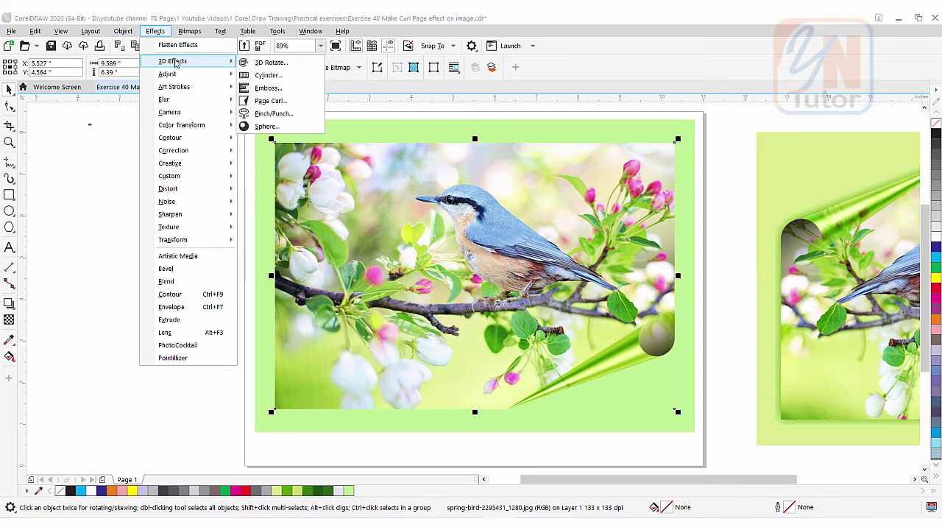
pyautogui.click(276, 104)
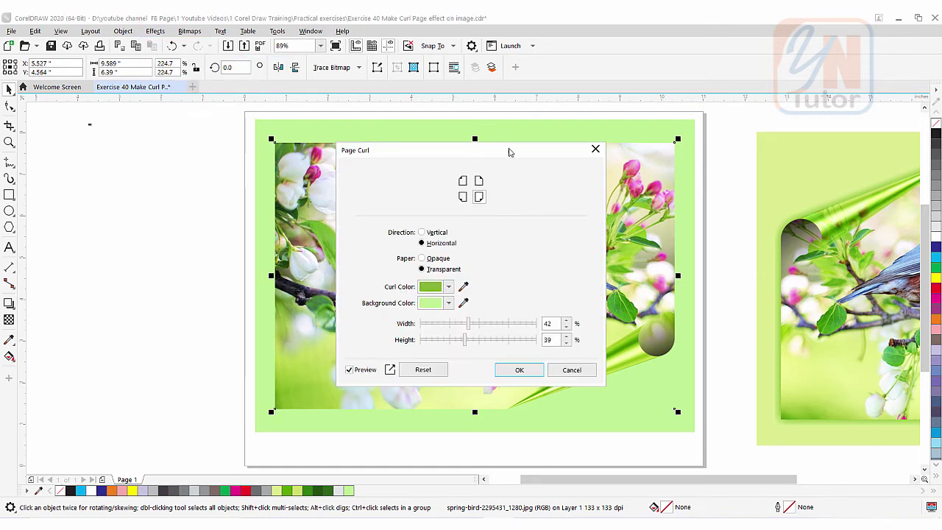
pyautogui.moveTo(476, 150); pyautogui.dragTo(786, 93)
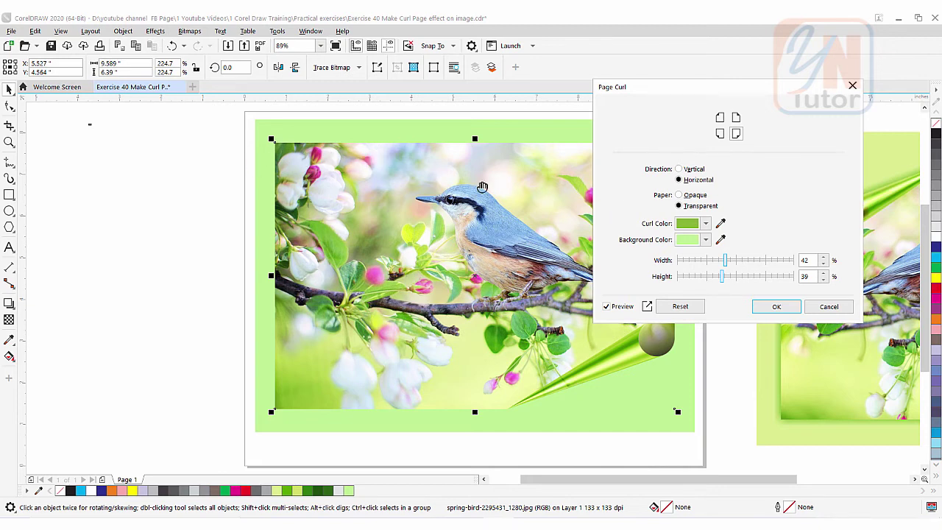
pyautogui.click(720, 118)
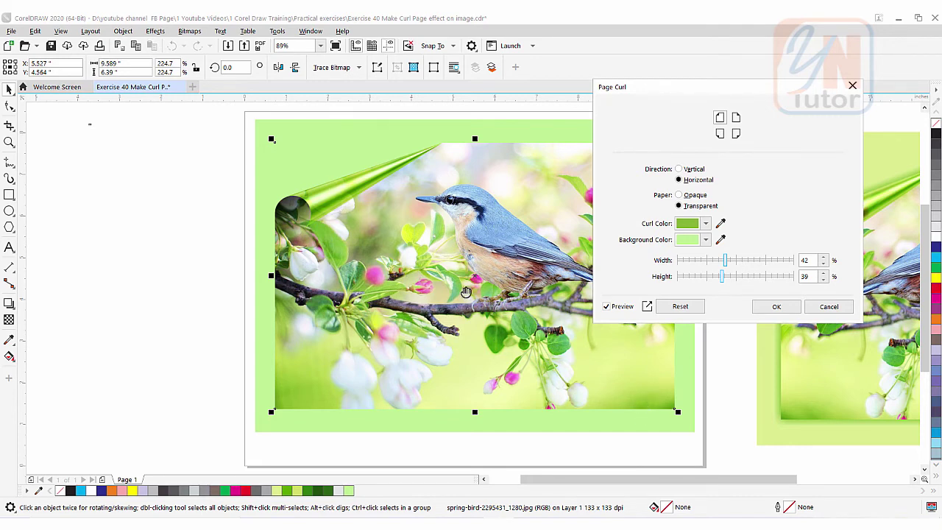
pyautogui.click(831, 308)
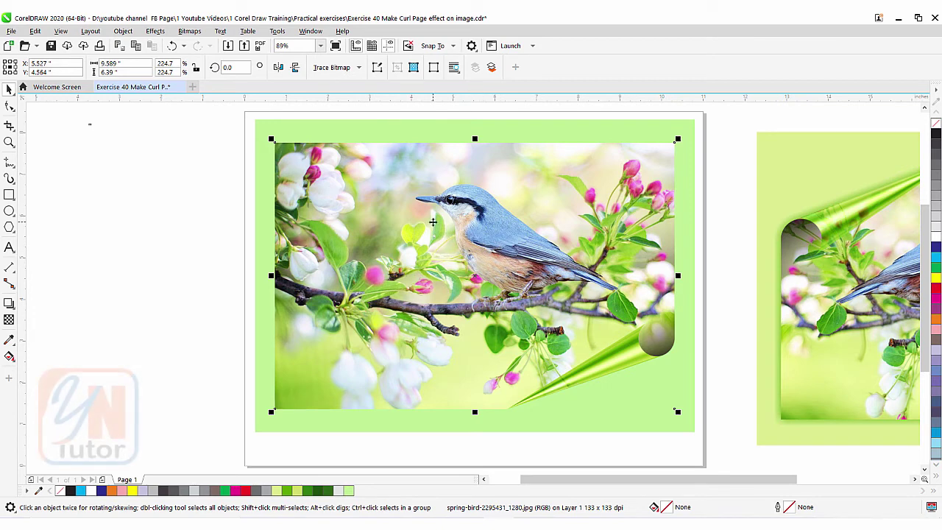
# - Duplicate the curled bird photo in place and apply a Page Curl to the copy's upper-left corner, keeping the same colors and size
pyautogui.moveTo(433, 222); pyautogui.dragTo(426, 247)
pyautogui.hotkey('ctrl', 'z')
pyautogui.click(156, 32)
pyautogui.moveTo(184, 64)
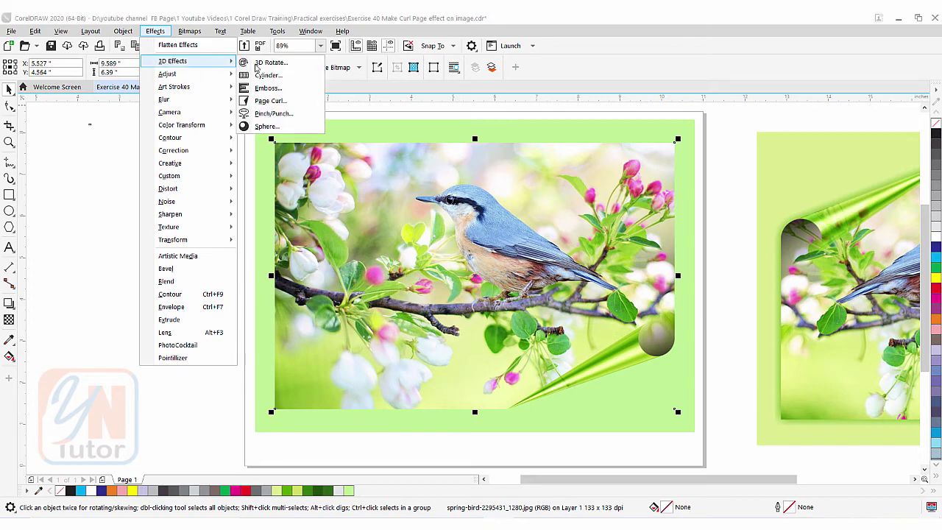
pyautogui.click(269, 101)
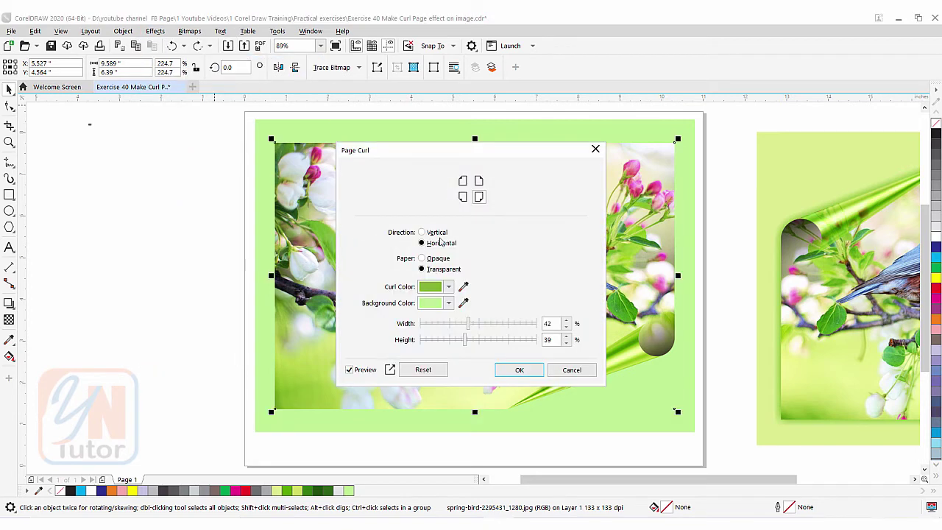
pyautogui.moveTo(488, 155); pyautogui.dragTo(714, 105)
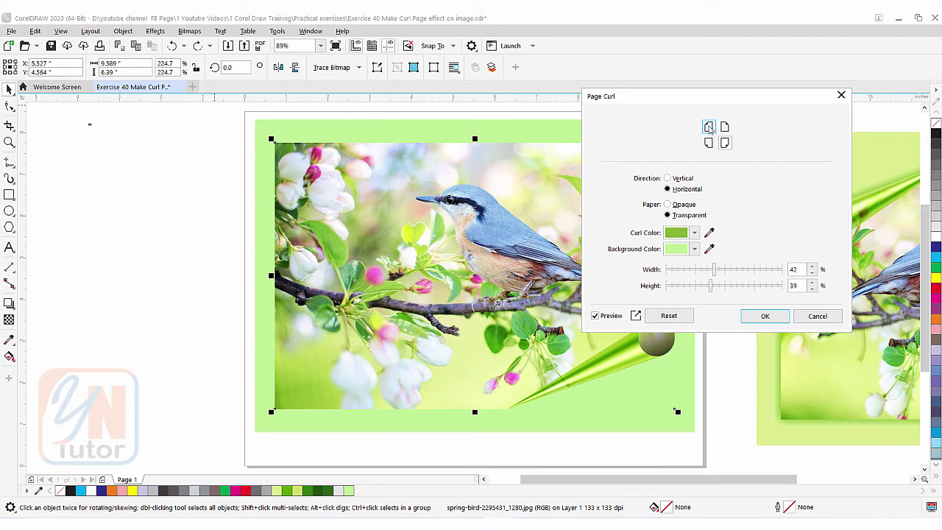
pyautogui.click(709, 128)
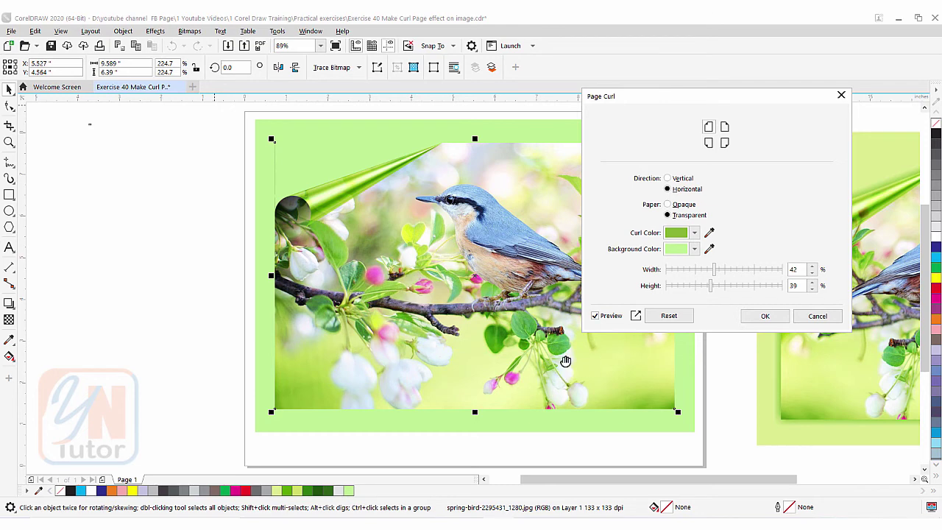
pyautogui.click(764, 317)
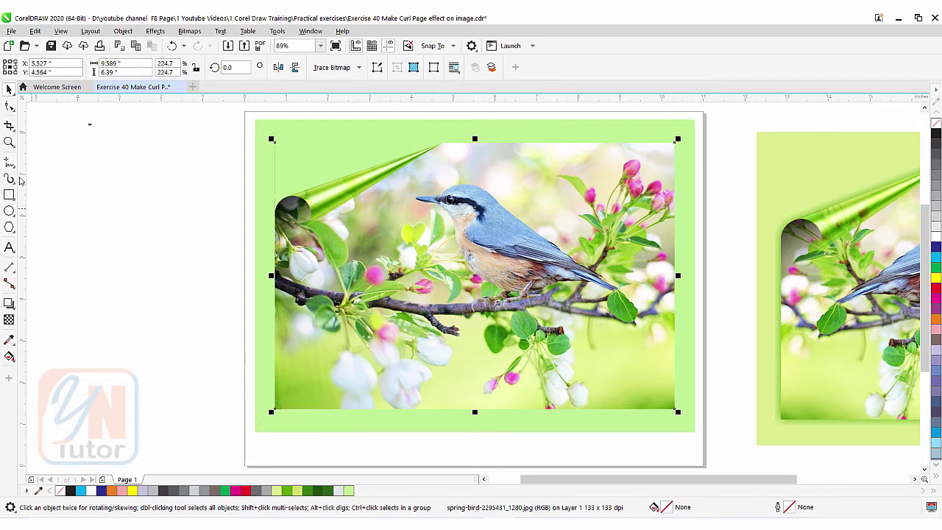
# - Delete the lower-right corner node of the top photo copy, cutting it diagonally over the photo beneath
pyautogui.click(10, 107)
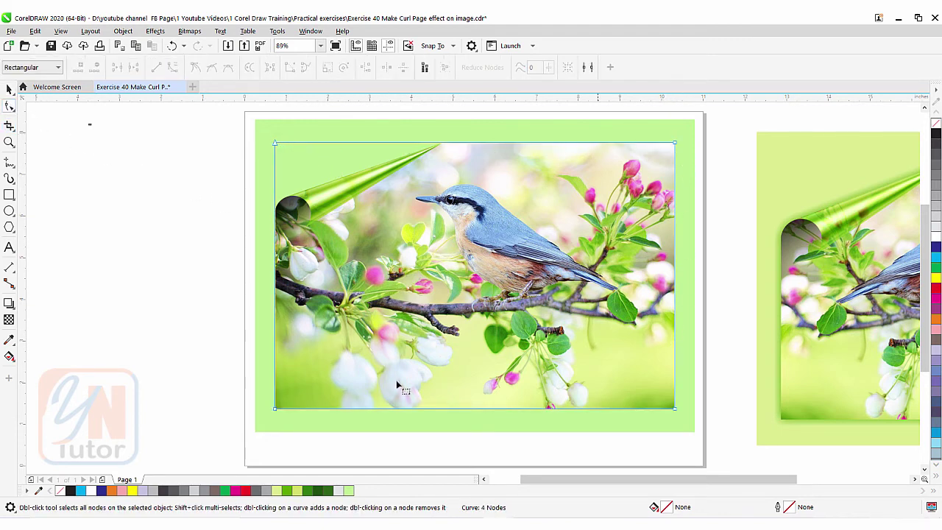
pyautogui.click(675, 409)
pyautogui.press('Delete')
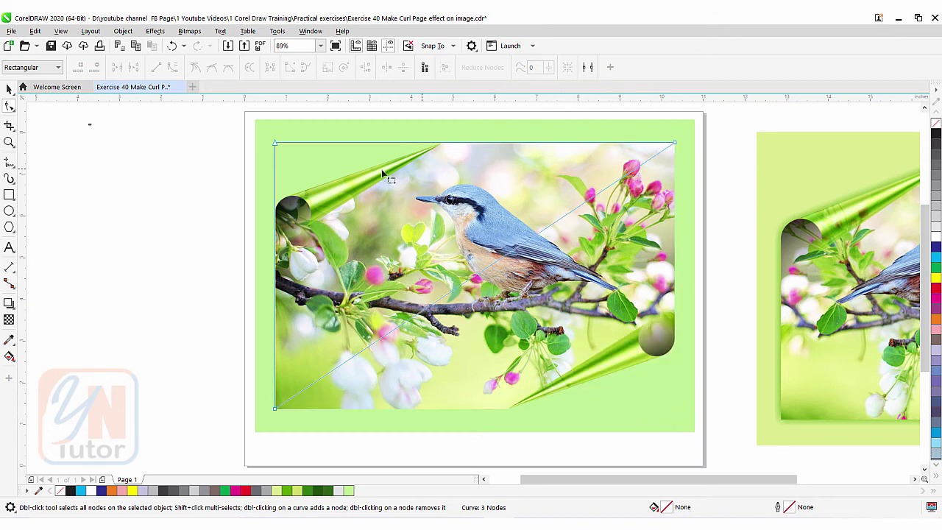
pyautogui.click(9, 90)
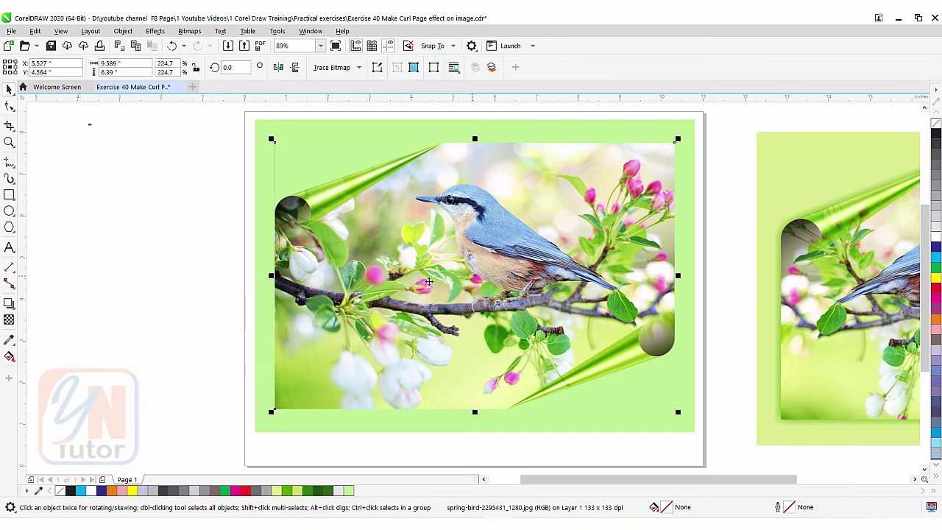
pyautogui.moveTo(430, 281); pyautogui.dragTo(243, 280)
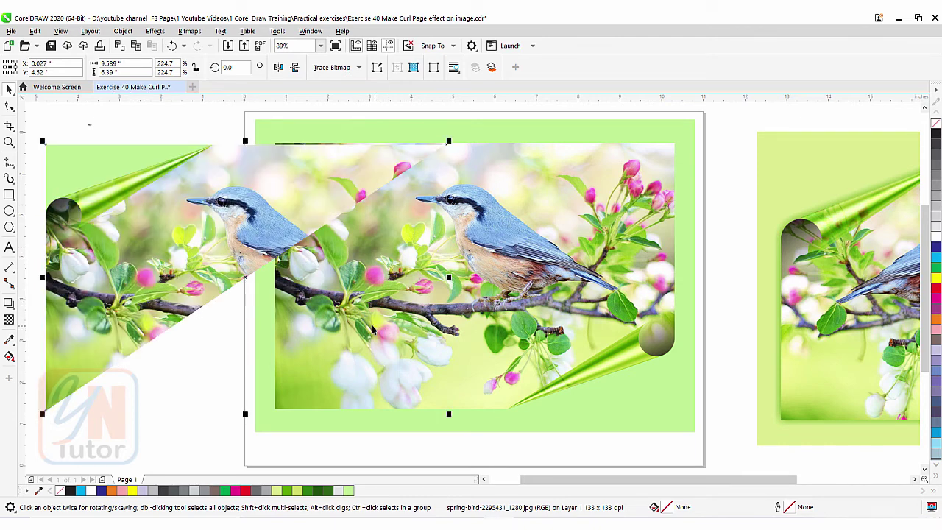
pyautogui.hotkey('ctrl', 'z')
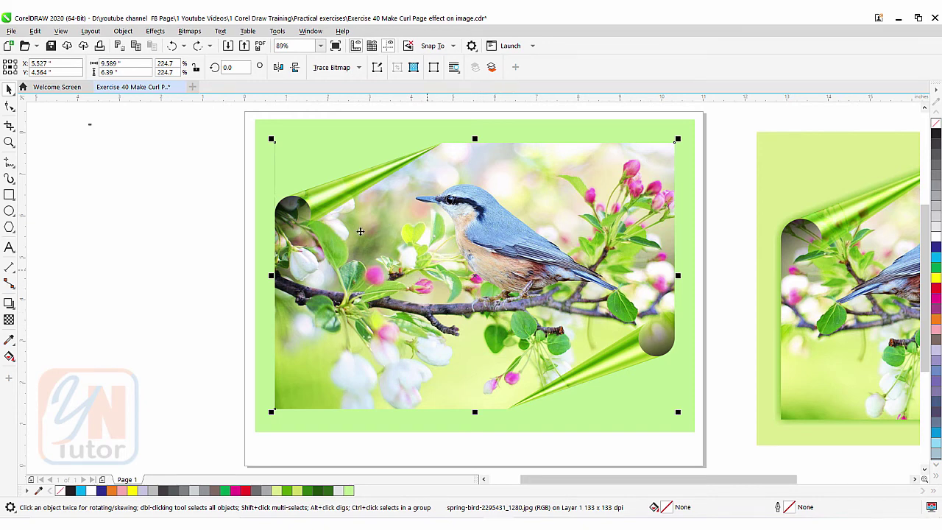
# - Convert both overlapping bird photos into one bitmap at 300 dpi in RGB Color (24-bit) with anti-aliasing and a transparent background
pyautogui.moveTo(215, 108); pyautogui.dragTo(727, 419)
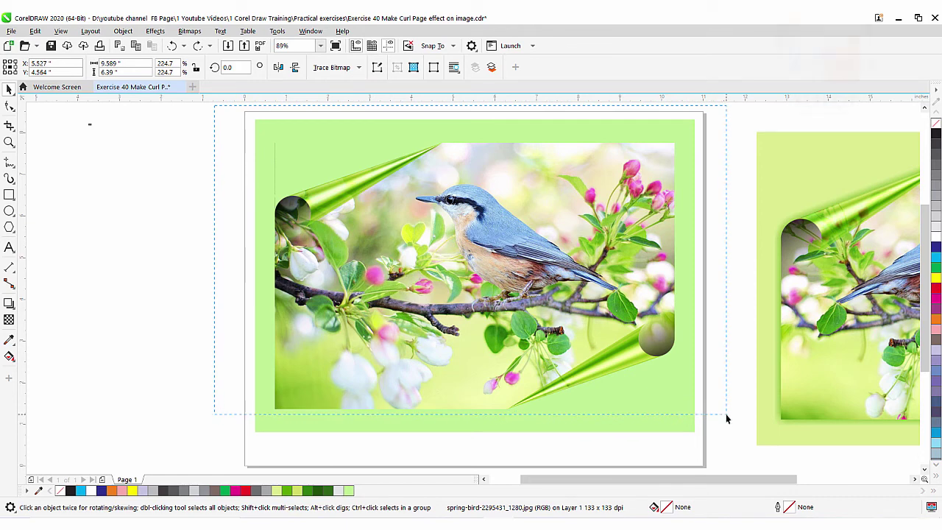
pyautogui.moveTo(727, 419); pyautogui.dragTo(726, 419)
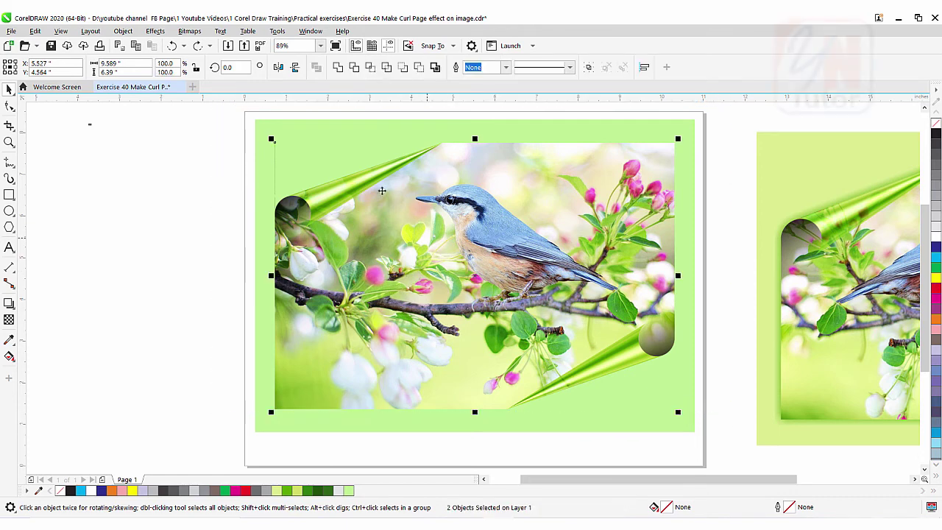
pyautogui.click(189, 32)
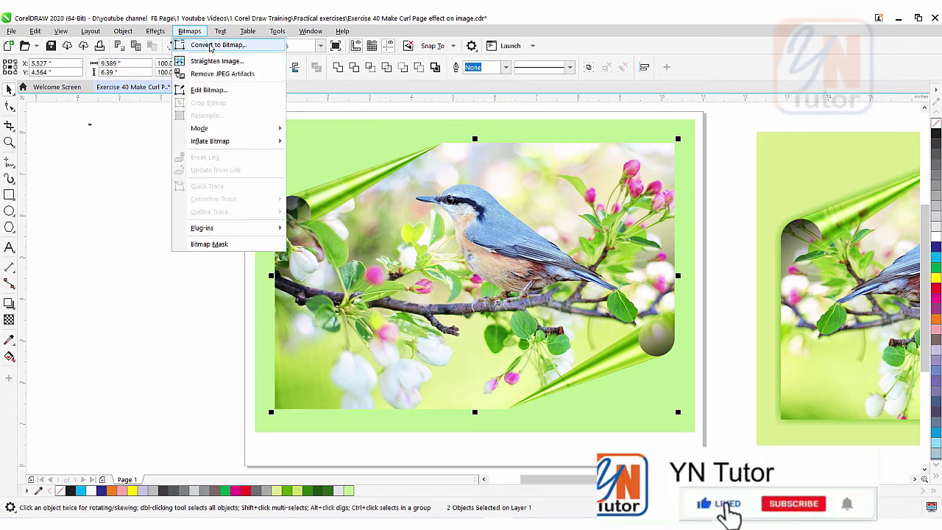
pyautogui.click(217, 44)
pyautogui.moveTo(495, 195); pyautogui.dragTo(736, 156)
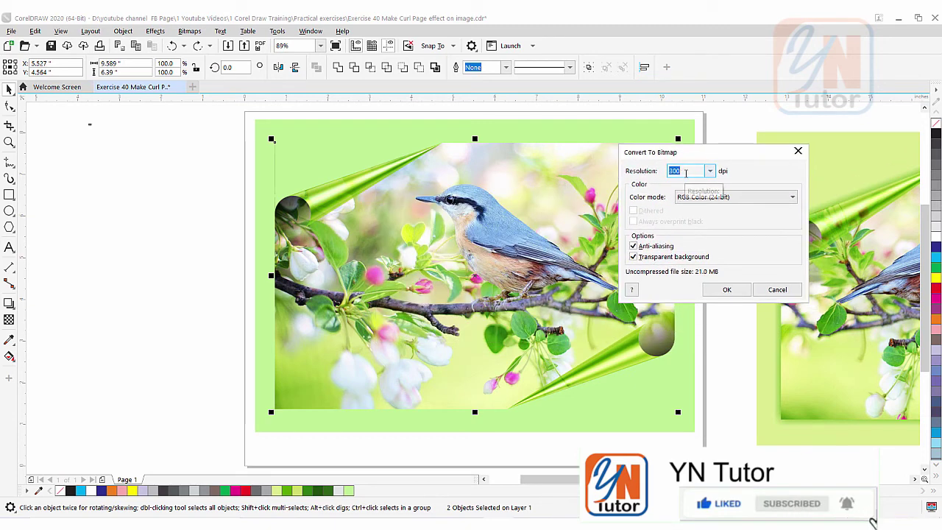
pyautogui.click(728, 199)
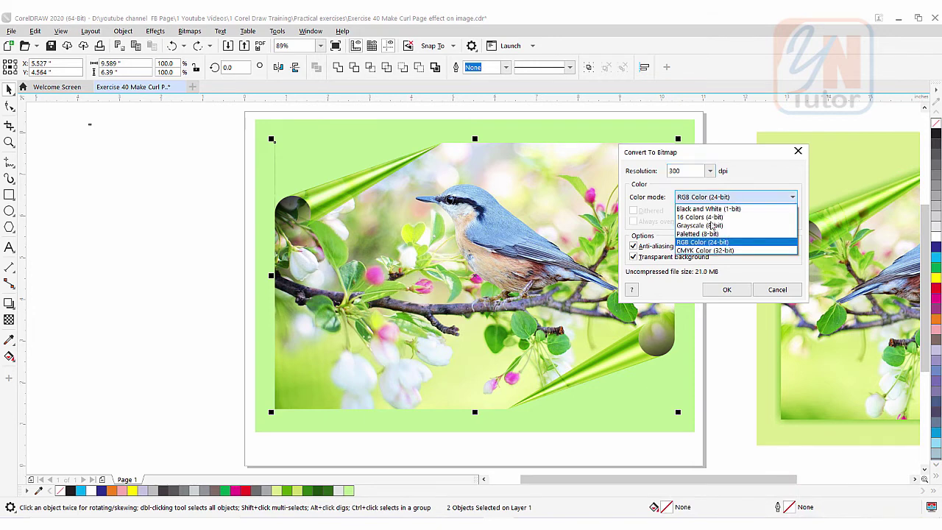
pyautogui.click(722, 289)
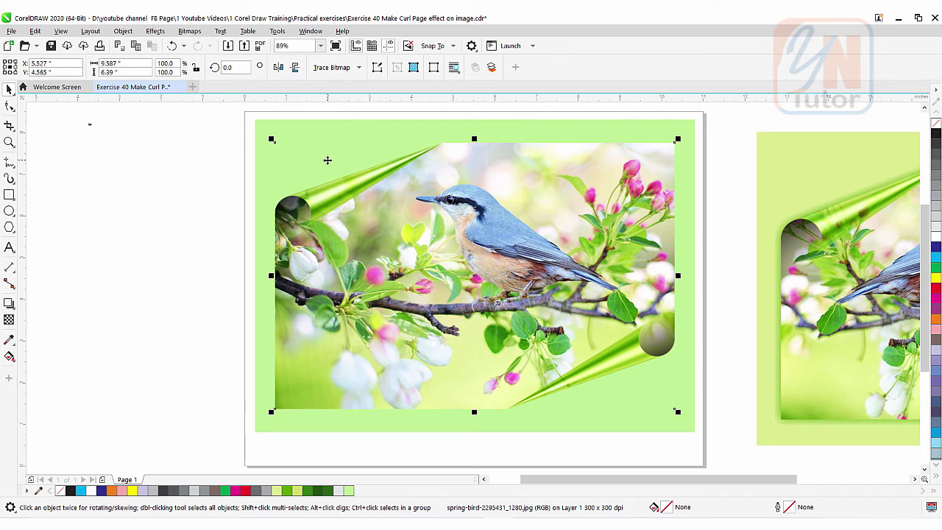
pyautogui.moveTo(442, 279); pyautogui.dragTo(286, 289)
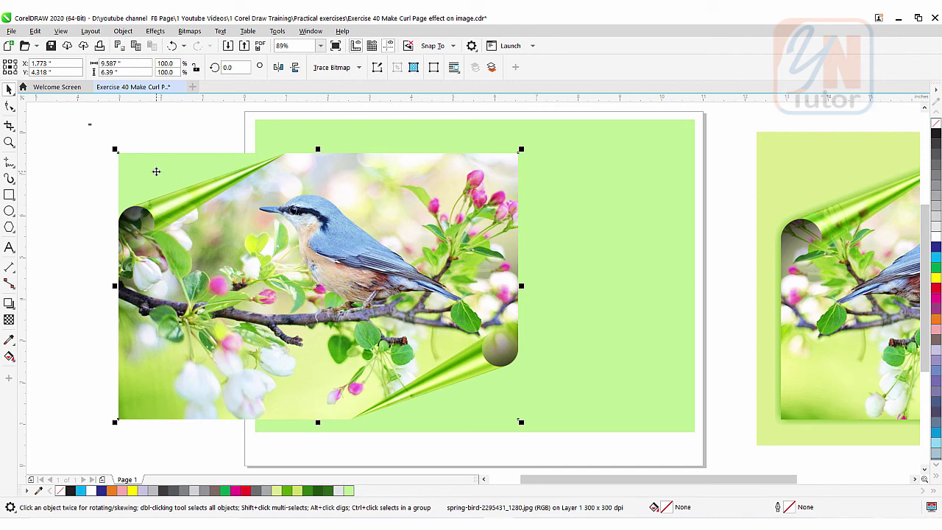
pyautogui.hotkey('ctrl', 'z')
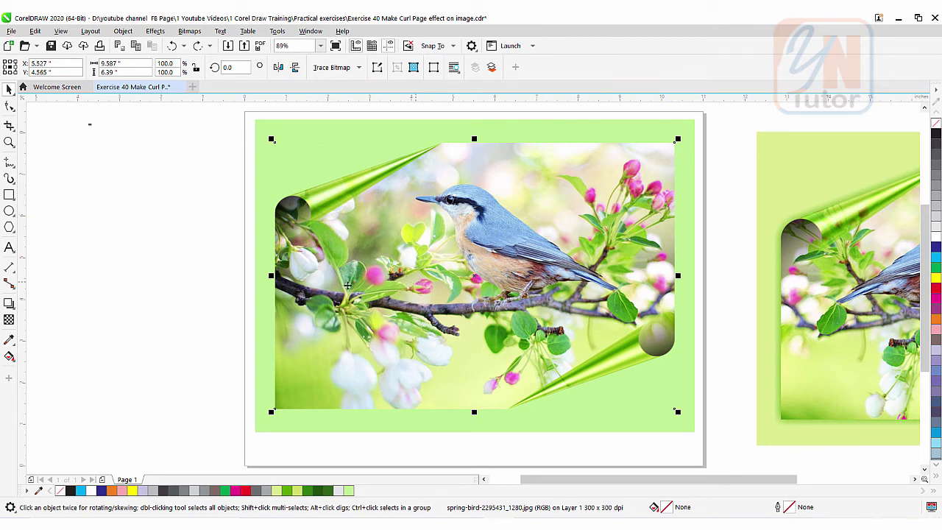
# - Add a drop shadow with the Medium Glow preset to the merged bird bitmap and set its feathering to 8
pyautogui.click(9, 303)
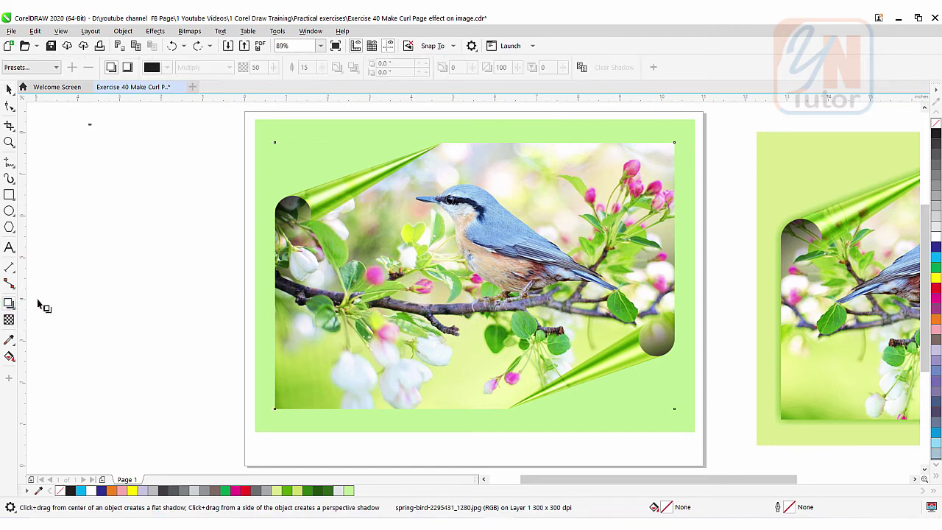
pyautogui.click(56, 68)
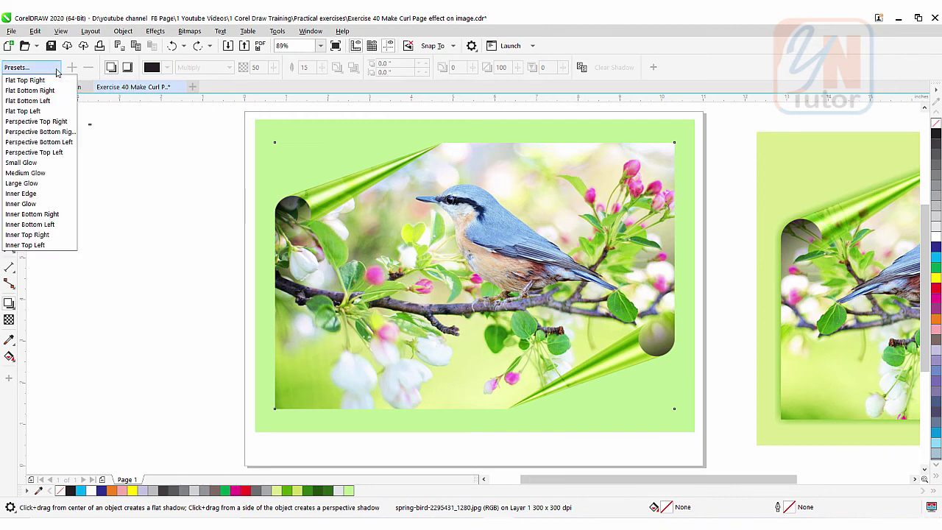
pyautogui.click(30, 173)
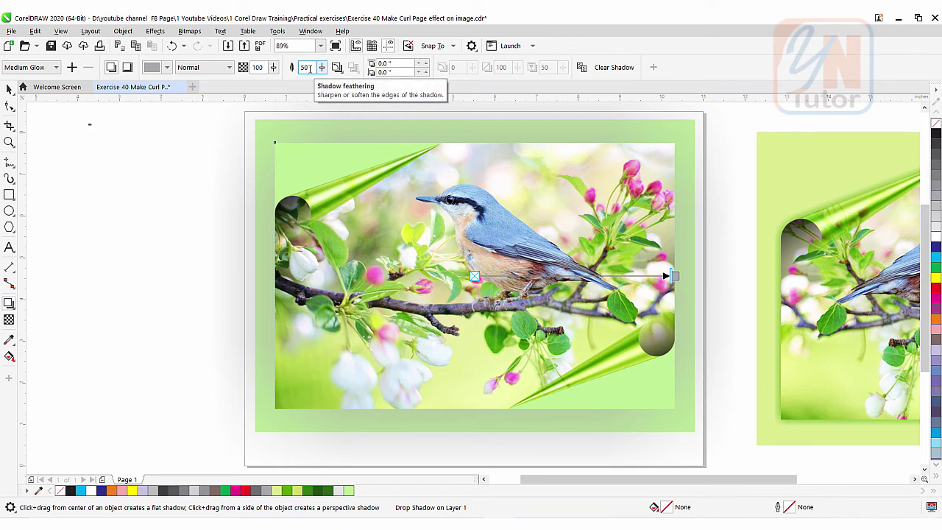
pyautogui.doubleClick(307, 68)
pyautogui.write('10')
pyautogui.press('Return')
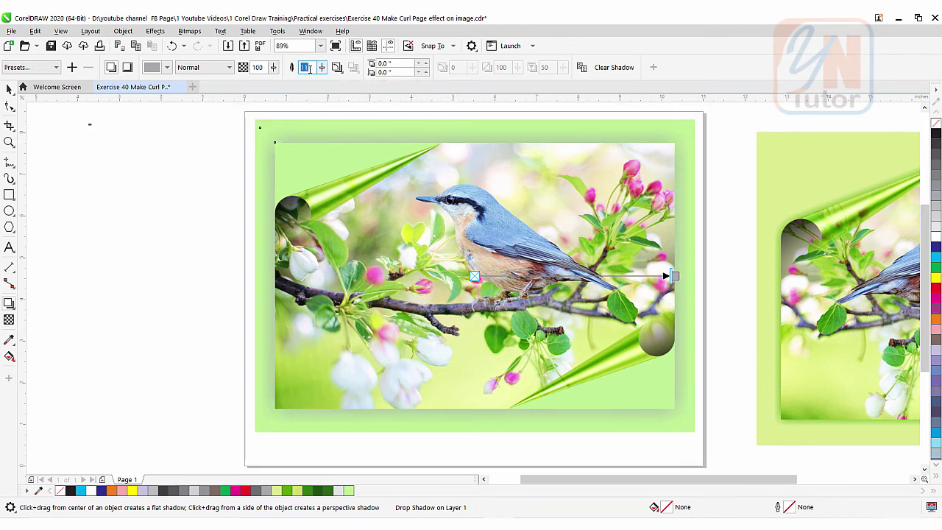
pyautogui.write('8')
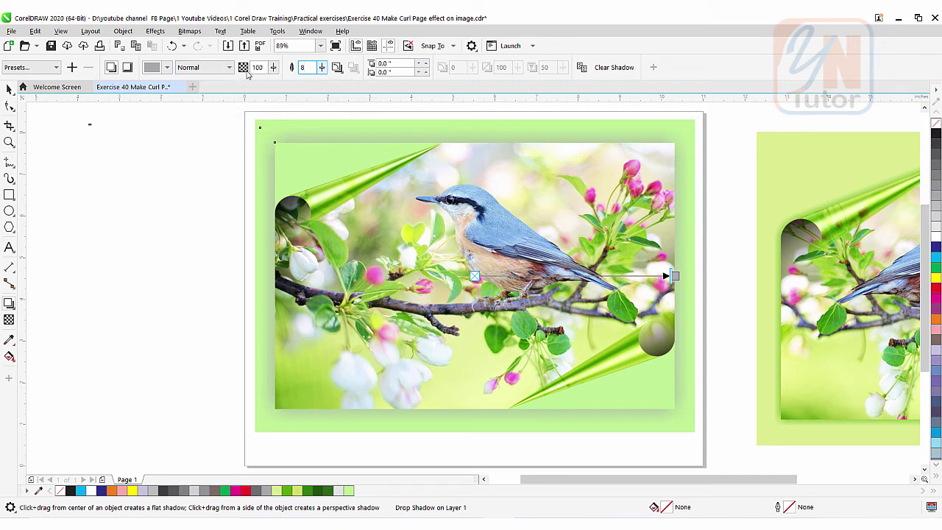
pyautogui.press('Return')
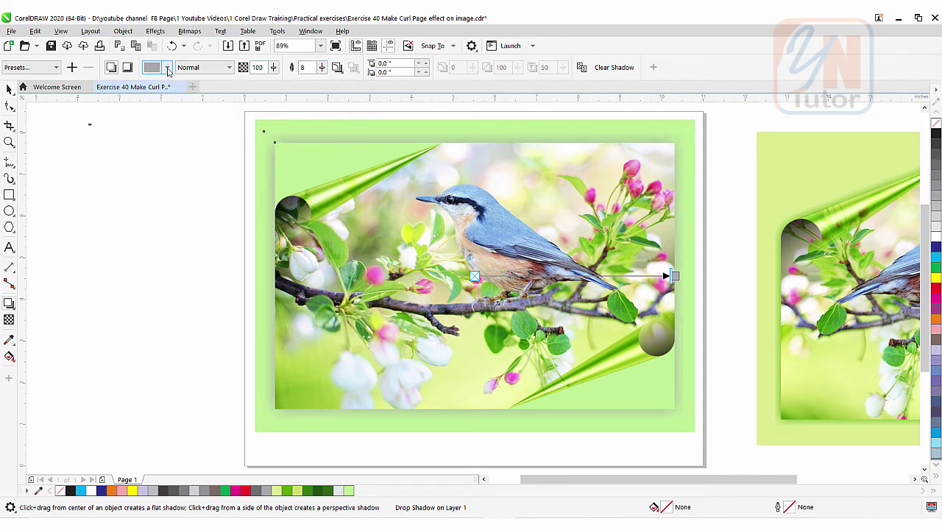
# - Set the drop shadow color to dark green #46910D, starting from a green sampled from a leaf in the photo
pyautogui.click(168, 67)
pyautogui.click(172, 126)
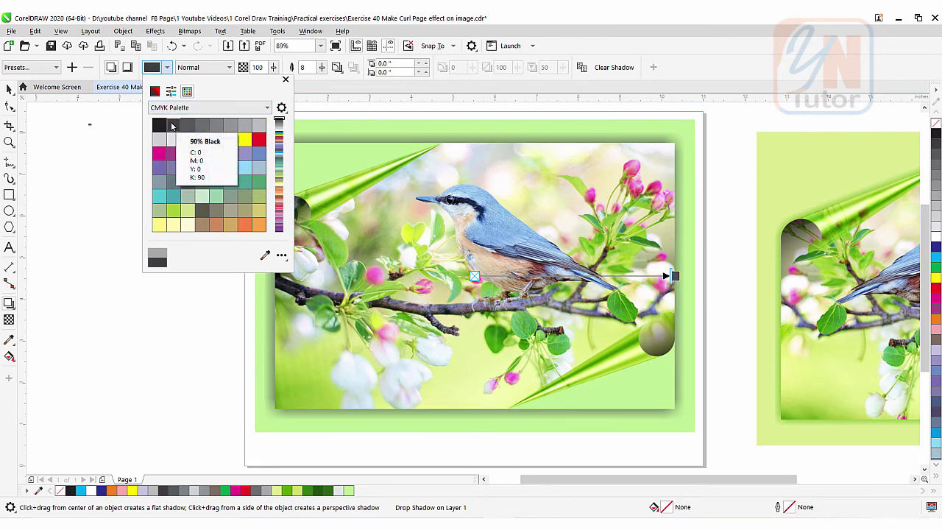
pyautogui.click(265, 255)
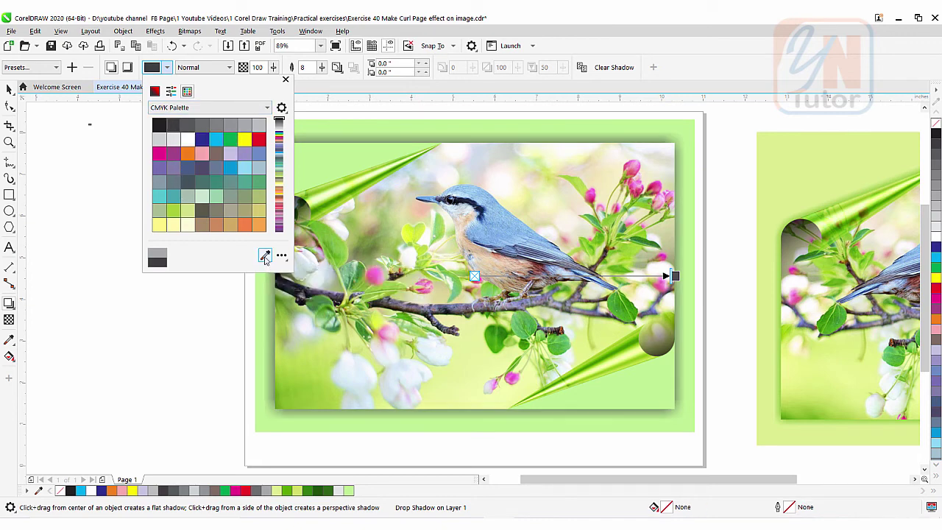
pyautogui.click(338, 245)
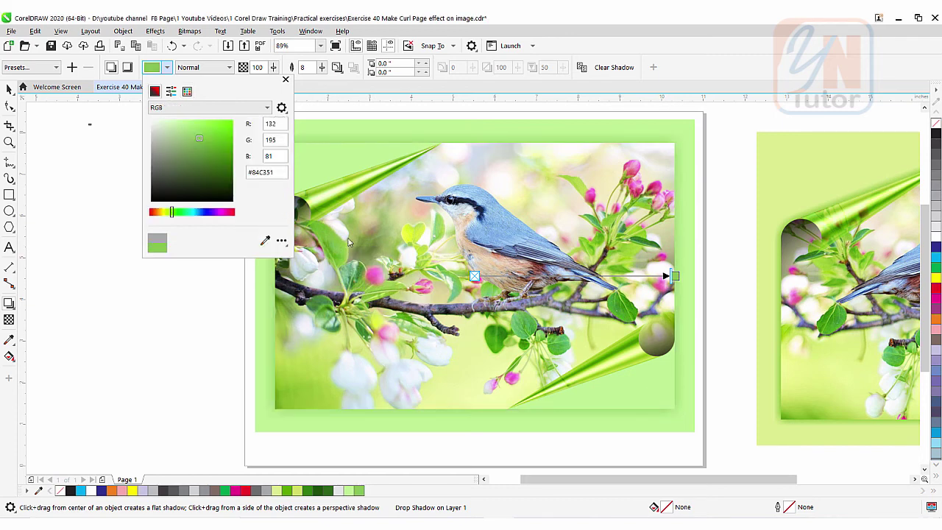
pyautogui.click(225, 154)
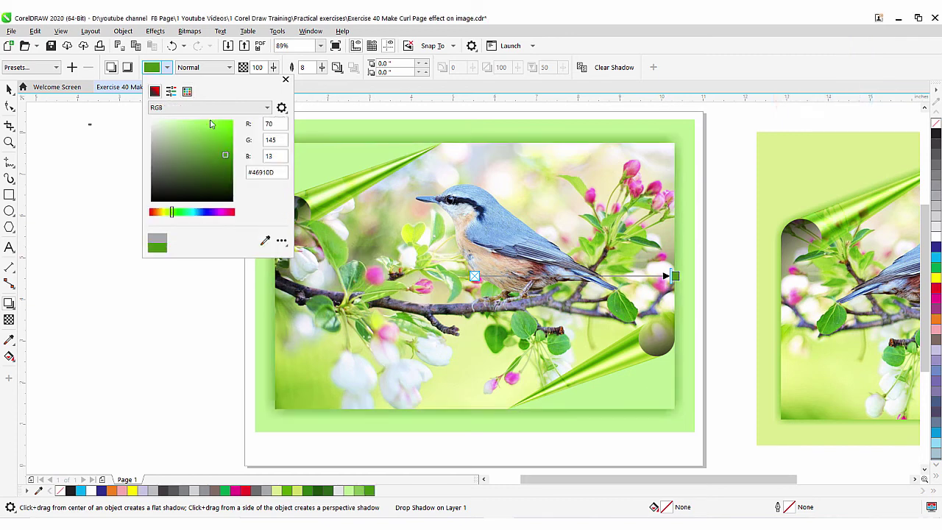
pyautogui.click(286, 80)
# - Set the drop shadow's feathering to 5
pyautogui.doubleClick(310, 67)
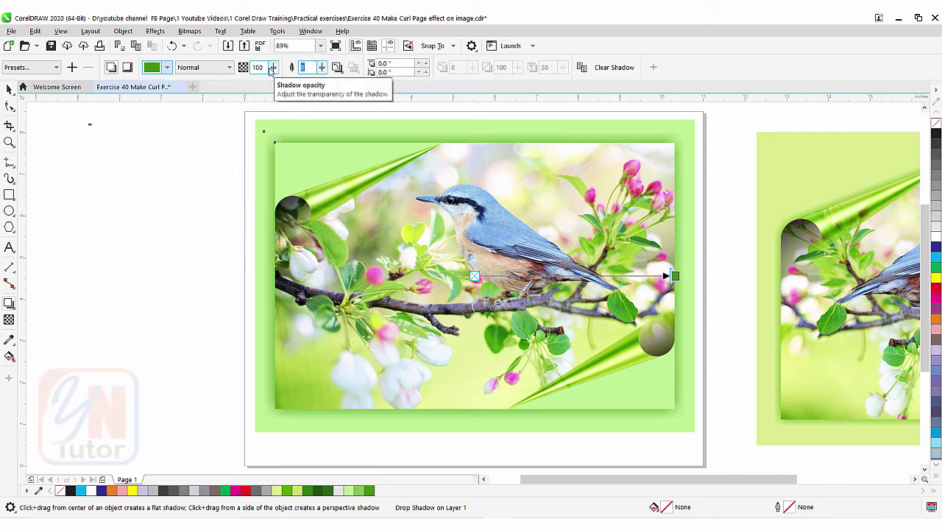
pyautogui.write('5')
pyautogui.press('Return')
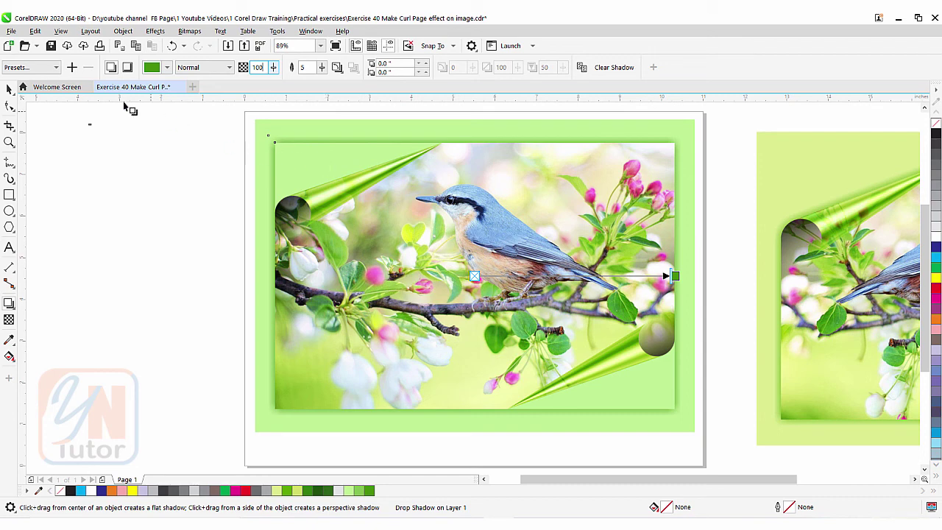
# - Add outline nodes where the bird bitmap's upper-left curl meets the top and left edges, and move the corner node onto the curl's rolled end
pyautogui.click(8, 107)
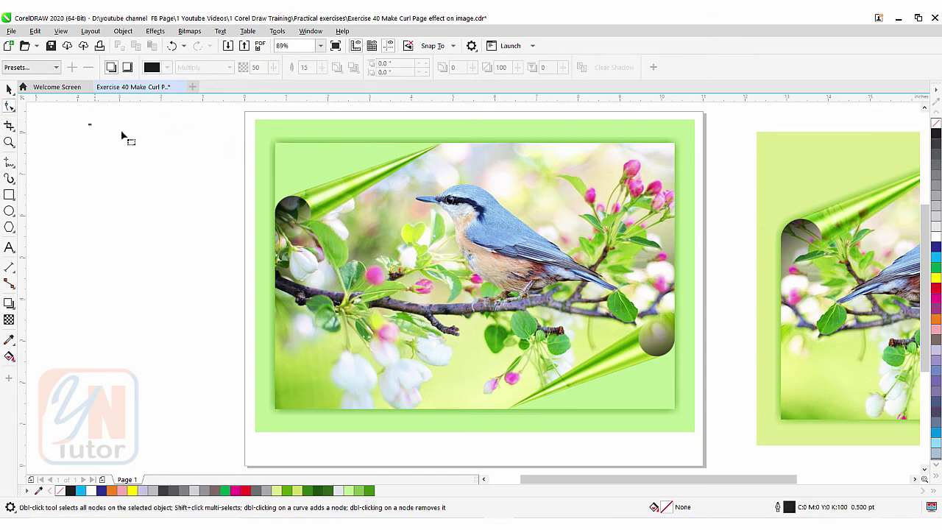
pyautogui.click(346, 223)
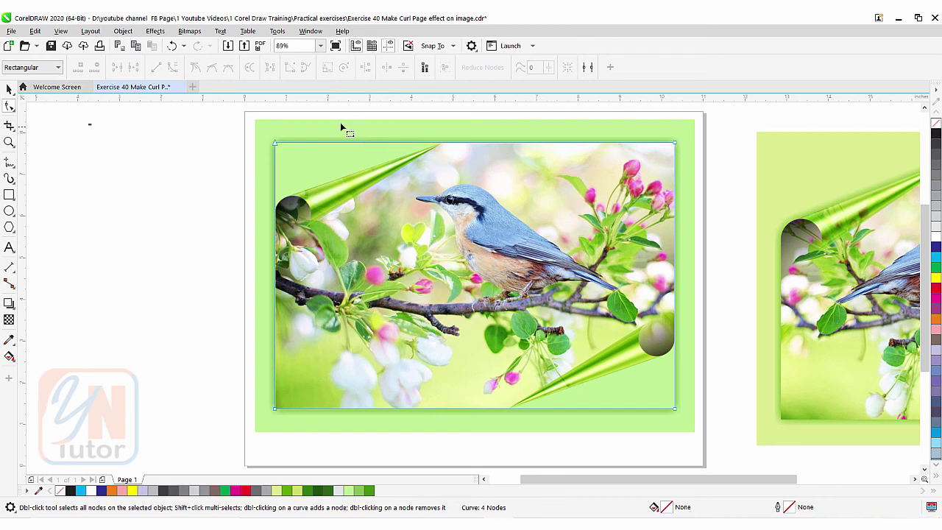
pyautogui.scroll(3, 331, 123)
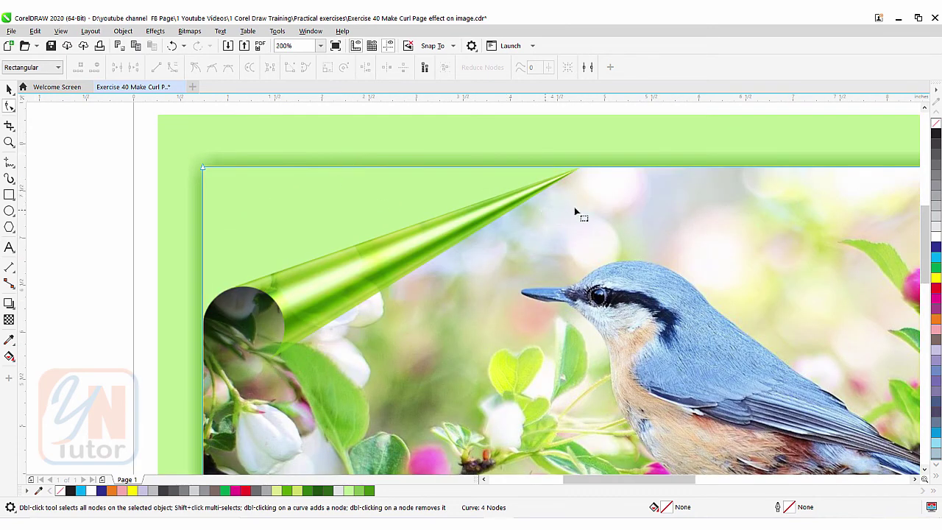
pyautogui.click(580, 168)
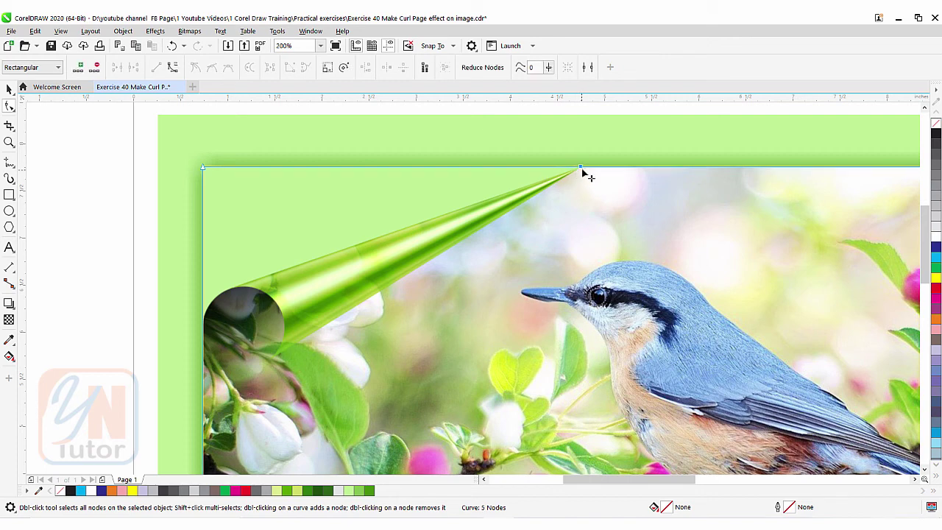
pyautogui.doubleClick(205, 322)
pyautogui.moveTo(209, 177); pyautogui.dragTo(233, 287)
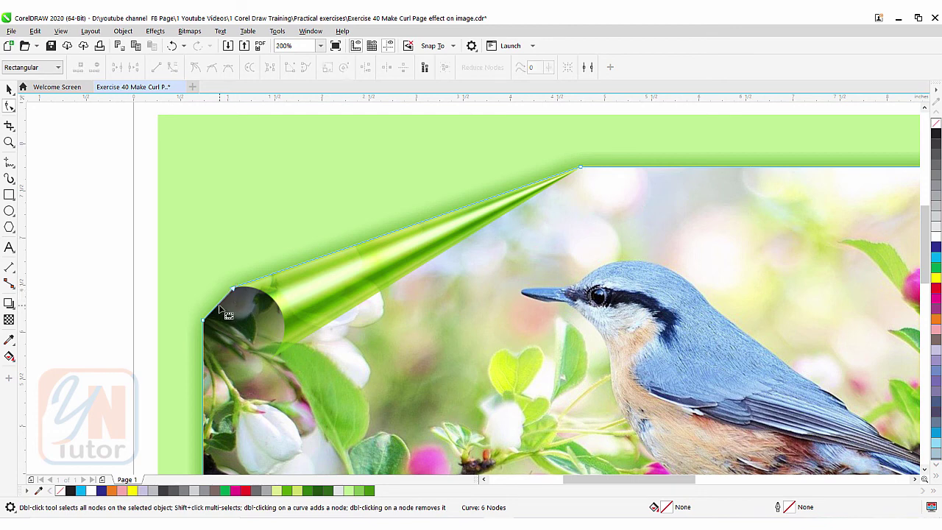
# - Convert the short outline segment at the upper-left curl's rolled end to a curve and bend it to follow the round edge
pyautogui.click(219, 304)
pyautogui.click(173, 68)
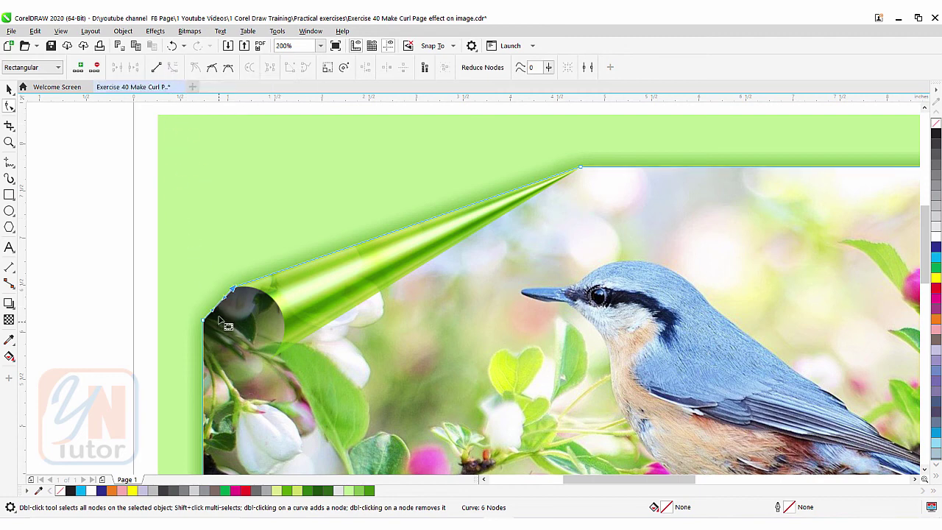
pyautogui.scroll(1, 219, 318)
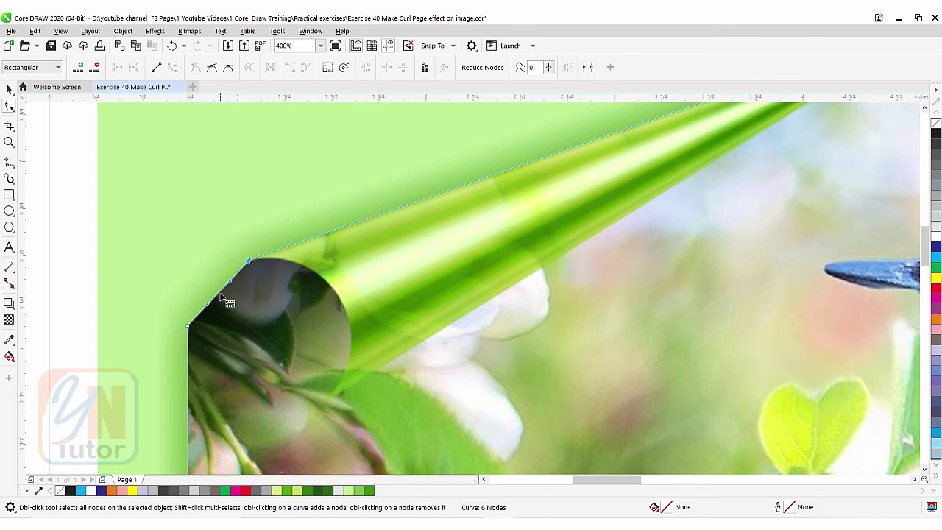
pyautogui.moveTo(225, 296)
pyautogui.mouseDown()
pyautogui.moveTo(206, 287)
pyautogui.moveTo(214, 290)
pyautogui.mouseUp()
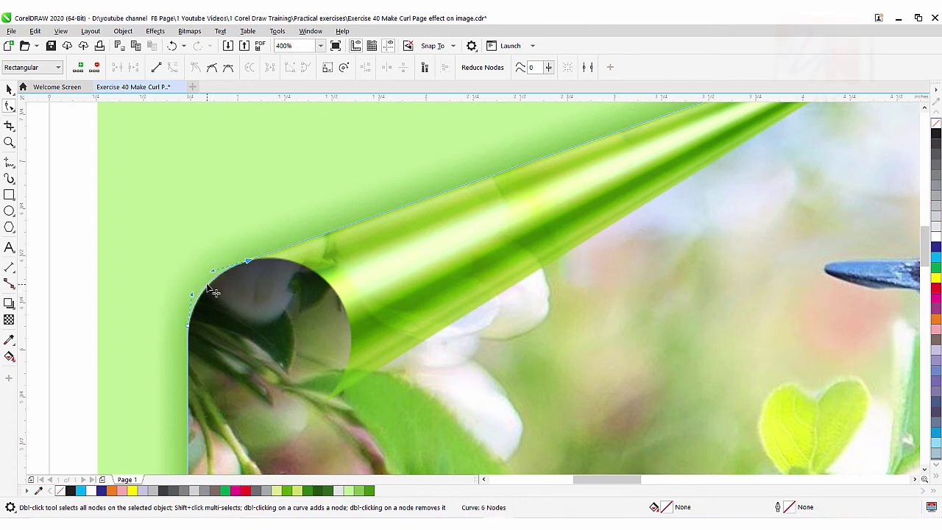
pyautogui.scroll(1, 217, 309)
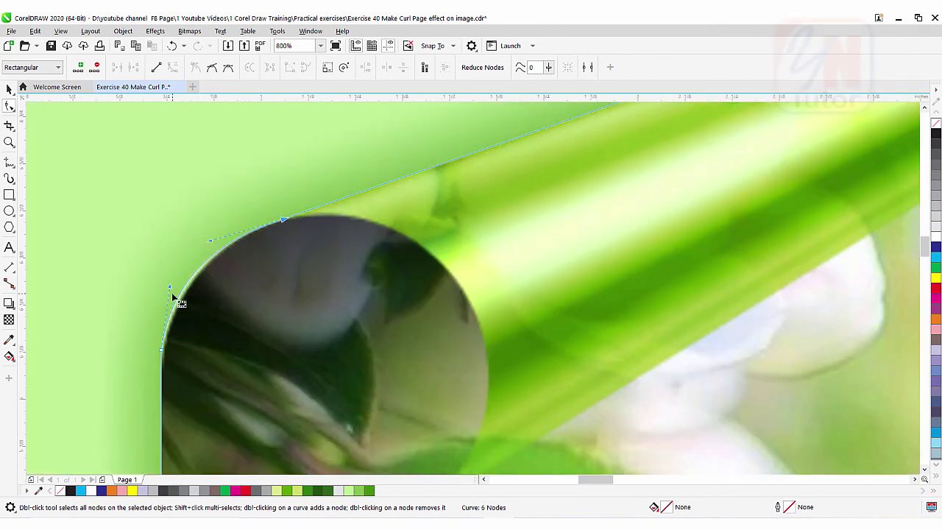
pyautogui.moveTo(170, 293); pyautogui.dragTo(179, 299)
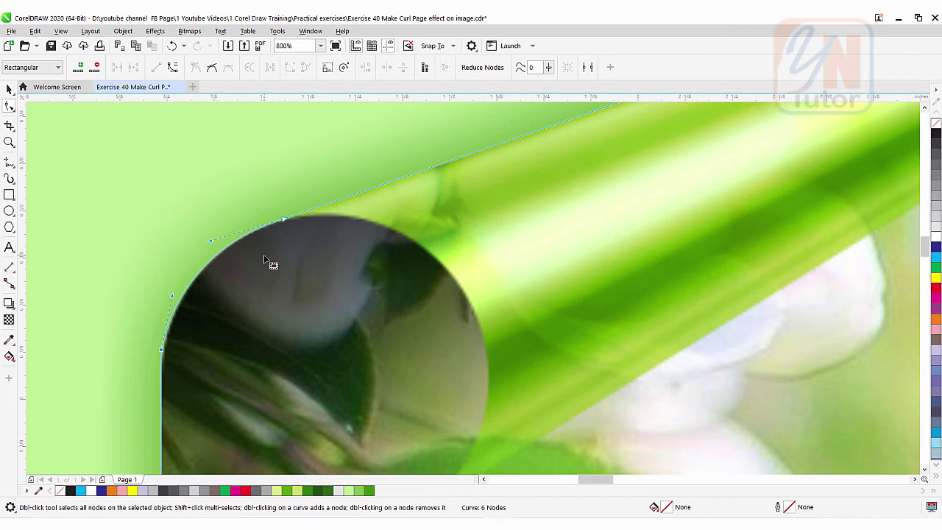
# - Add outline nodes where the lower-right curl meets the bottom and right edges, and move the corner node onto the curl's rolled end
pyautogui.scroll(-1, 267, 261)
pyautogui.scroll(-1, 268, 261)
pyautogui.scroll(-1, 369, 258)
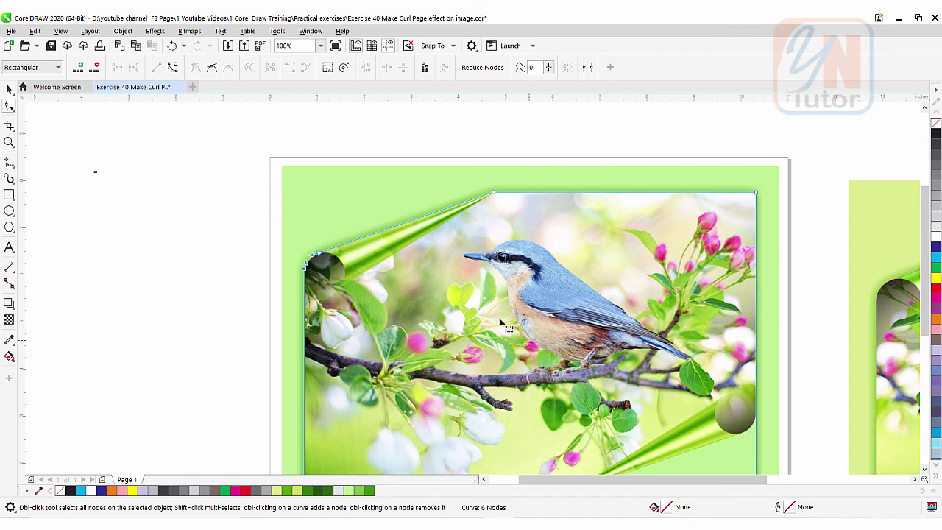
pyautogui.scroll(1, 738, 464)
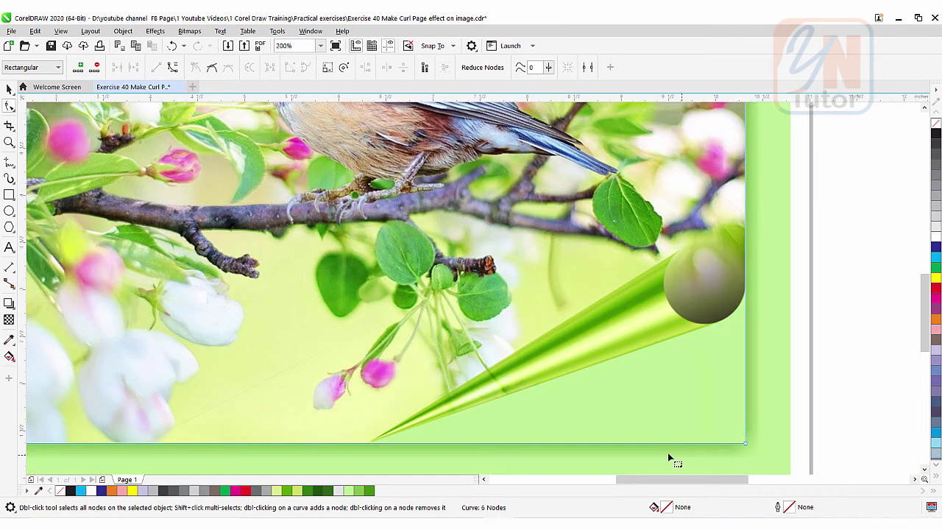
pyautogui.doubleClick(372, 445)
pyautogui.doubleClick(744, 288)
pyautogui.moveTo(743, 446); pyautogui.dragTo(714, 328)
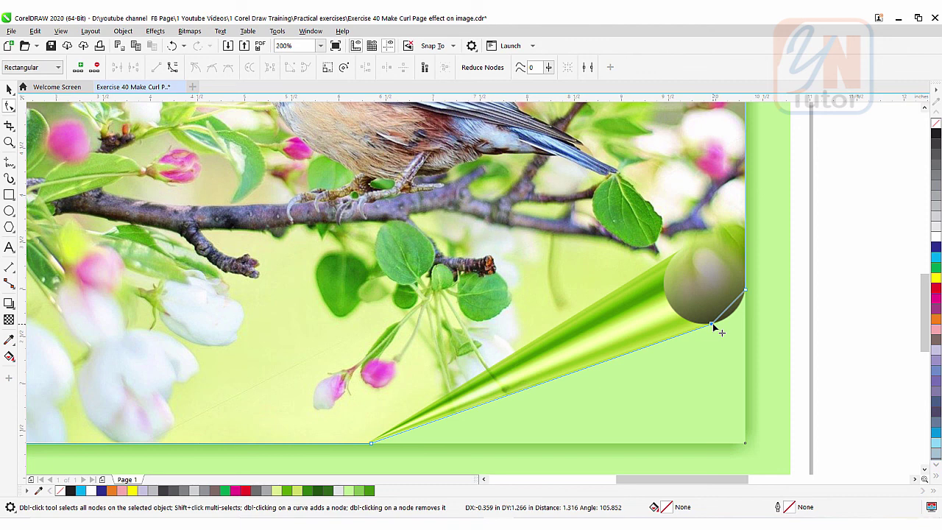
pyautogui.moveTo(714, 327); pyautogui.dragTo(719, 323)
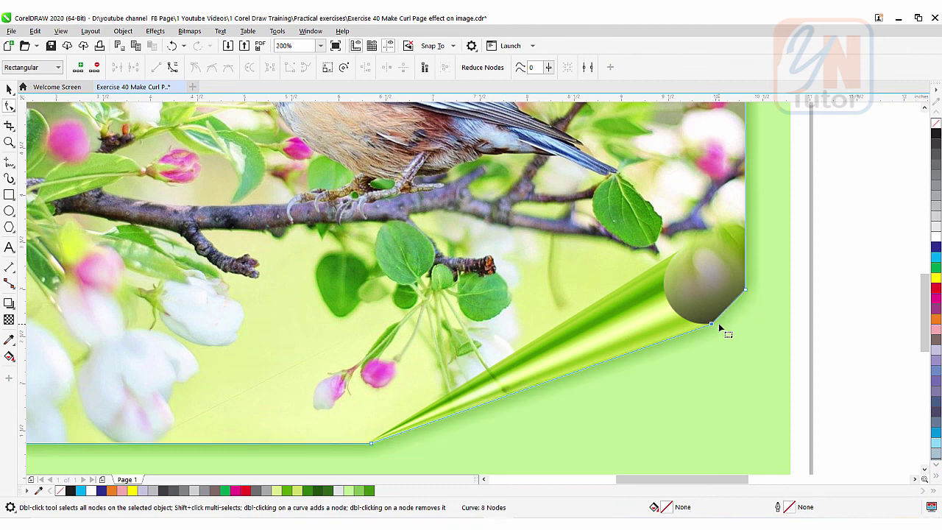
# - Convert the short segment at the lower-right curl's rolled end to a curve and adjust its handles to fit the round edge
pyautogui.click(728, 308)
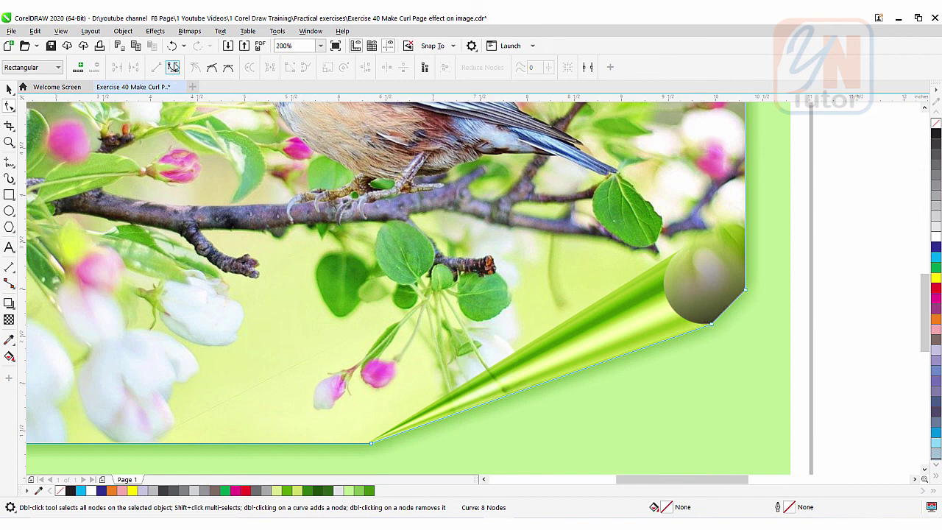
pyautogui.click(173, 67)
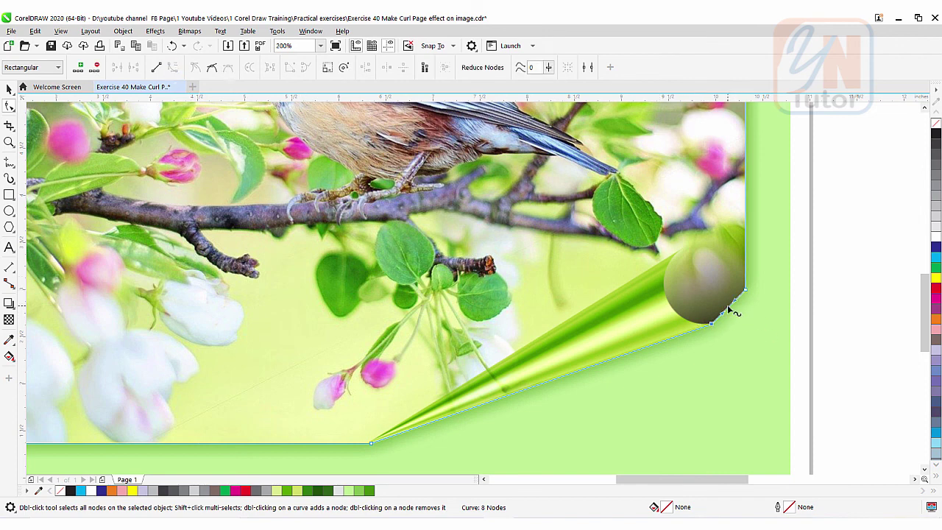
pyautogui.moveTo(736, 316); pyautogui.dragTo(746, 319)
pyautogui.scroll(2, 745, 318)
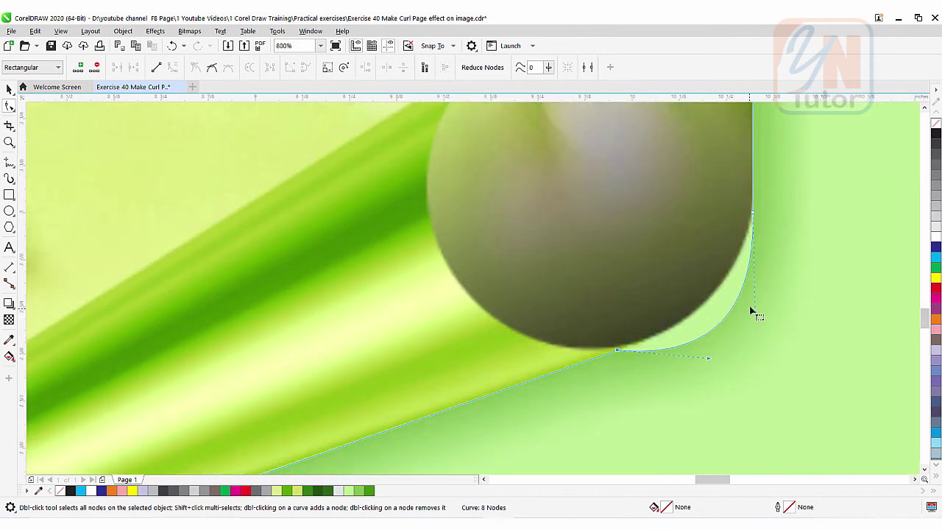
pyautogui.moveTo(755, 314); pyautogui.dragTo(733, 303)
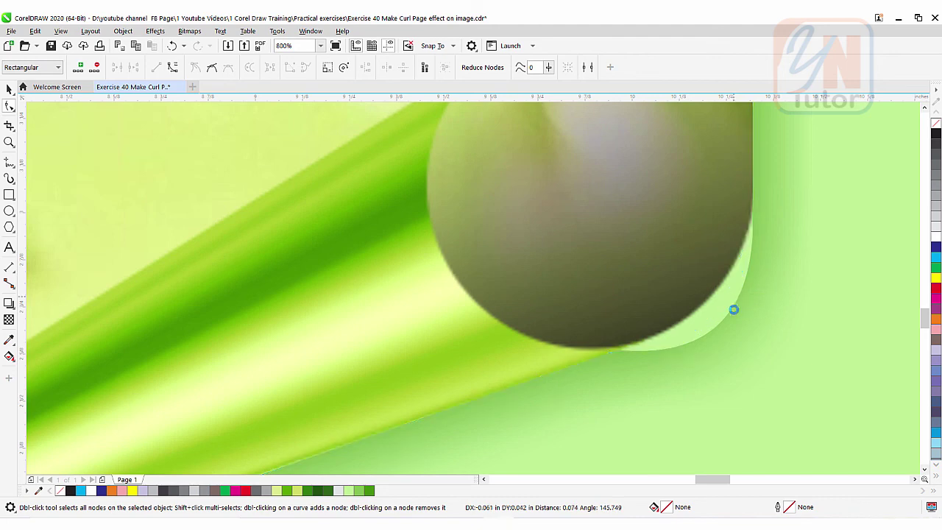
pyautogui.moveTo(709, 360); pyautogui.dragTo(704, 328)
pyautogui.scroll(-6, 662, 361)
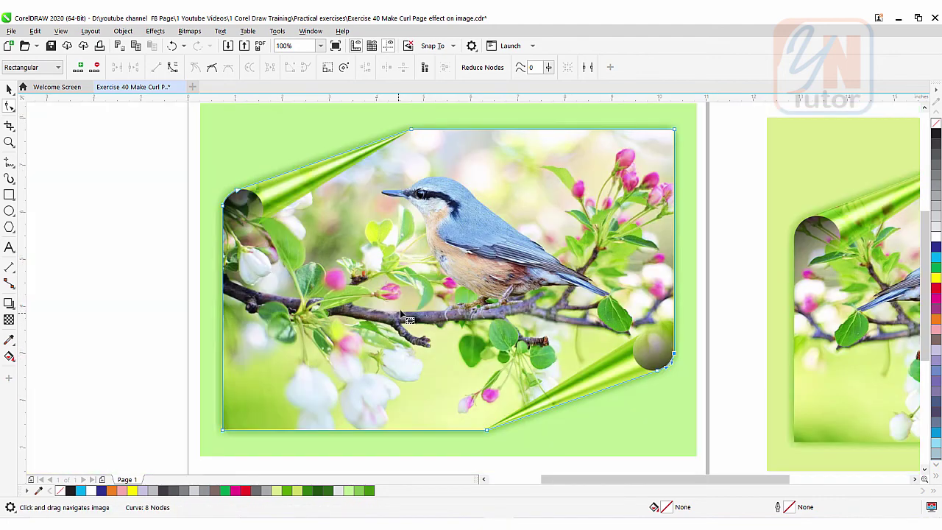